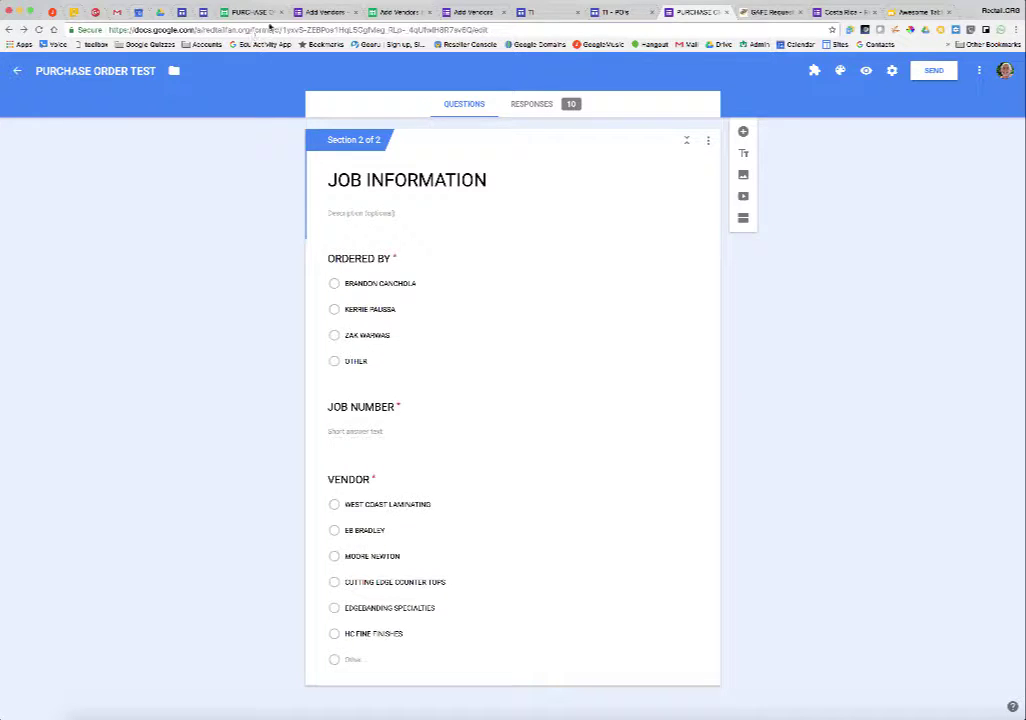
Step: Review the Add Vendors form's questions and its linked response spreadsheet
click(328, 12)
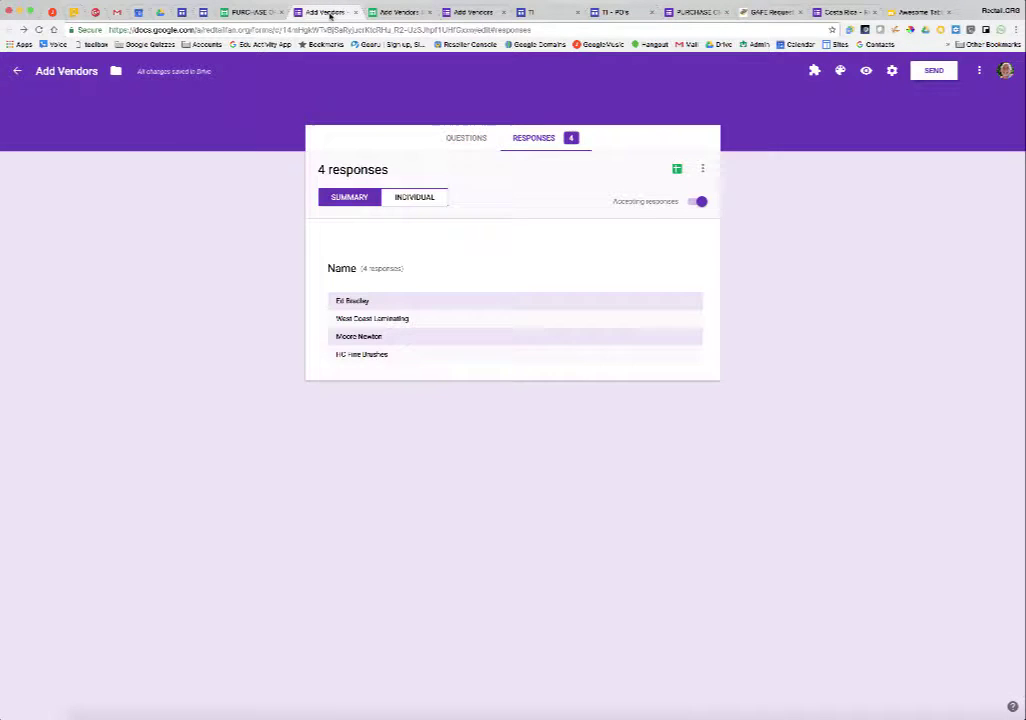
click(466, 138)
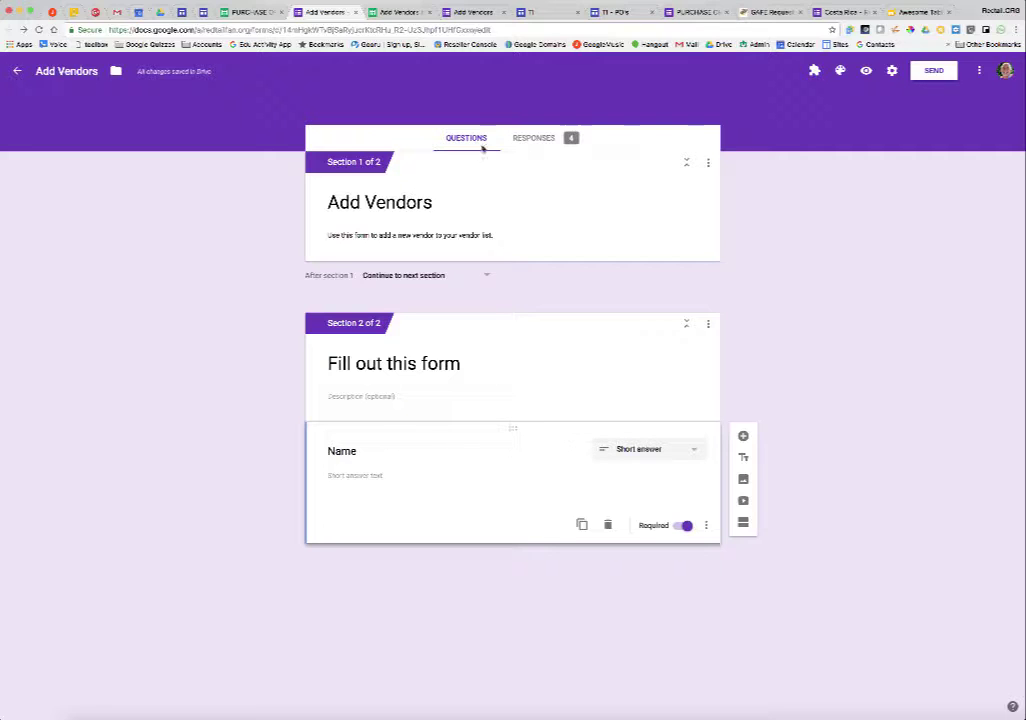
click(386, 13)
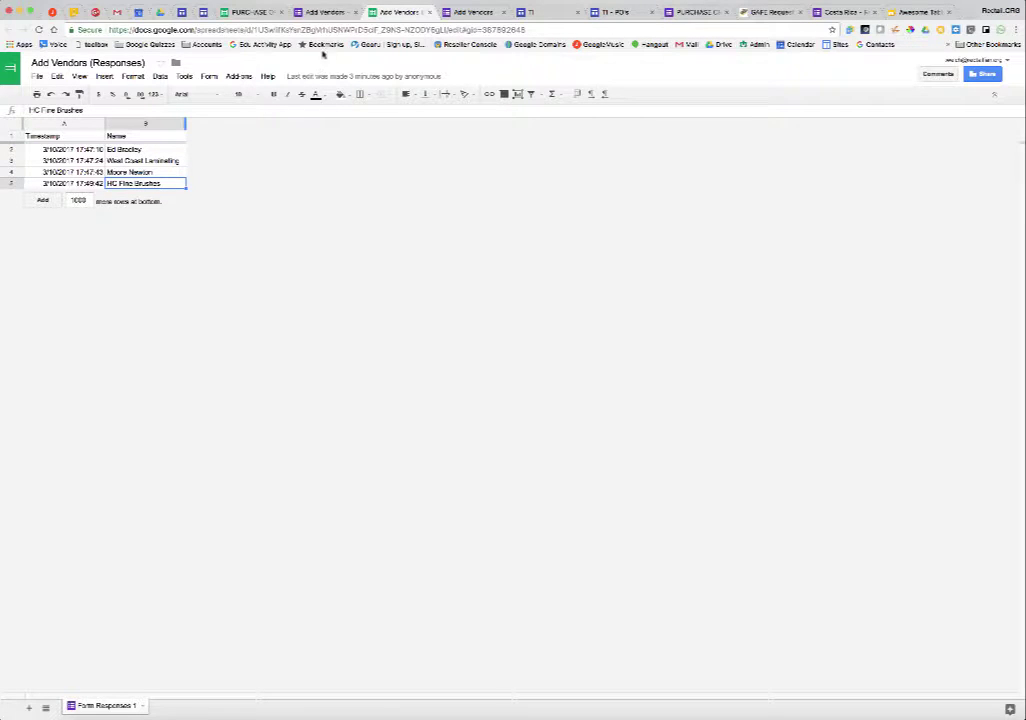
click(328, 12)
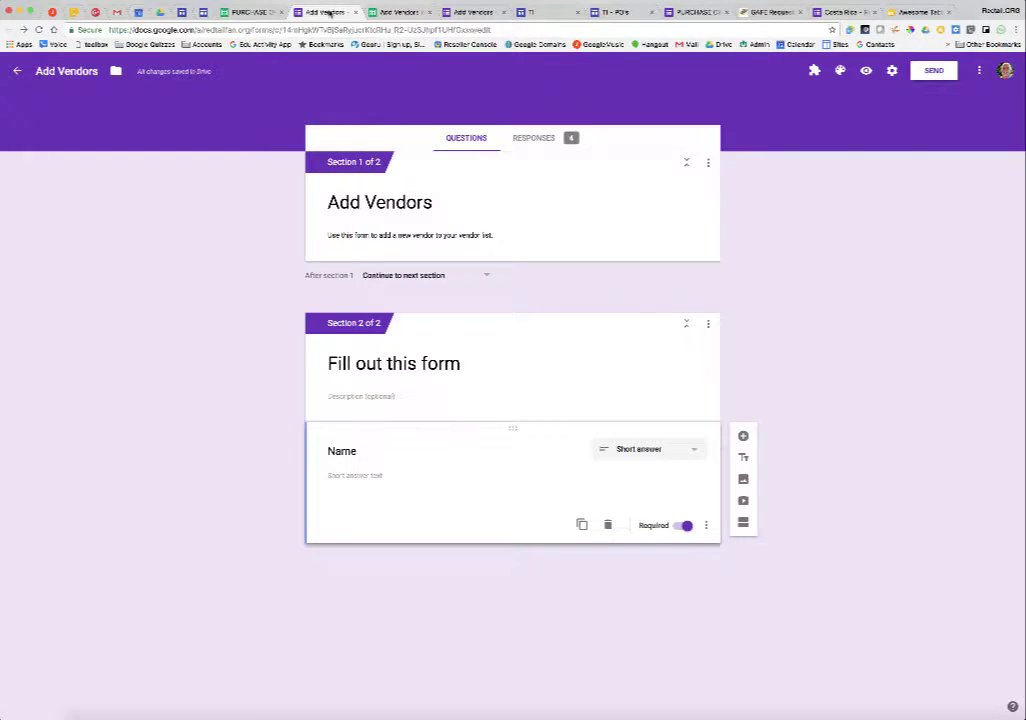
click(398, 12)
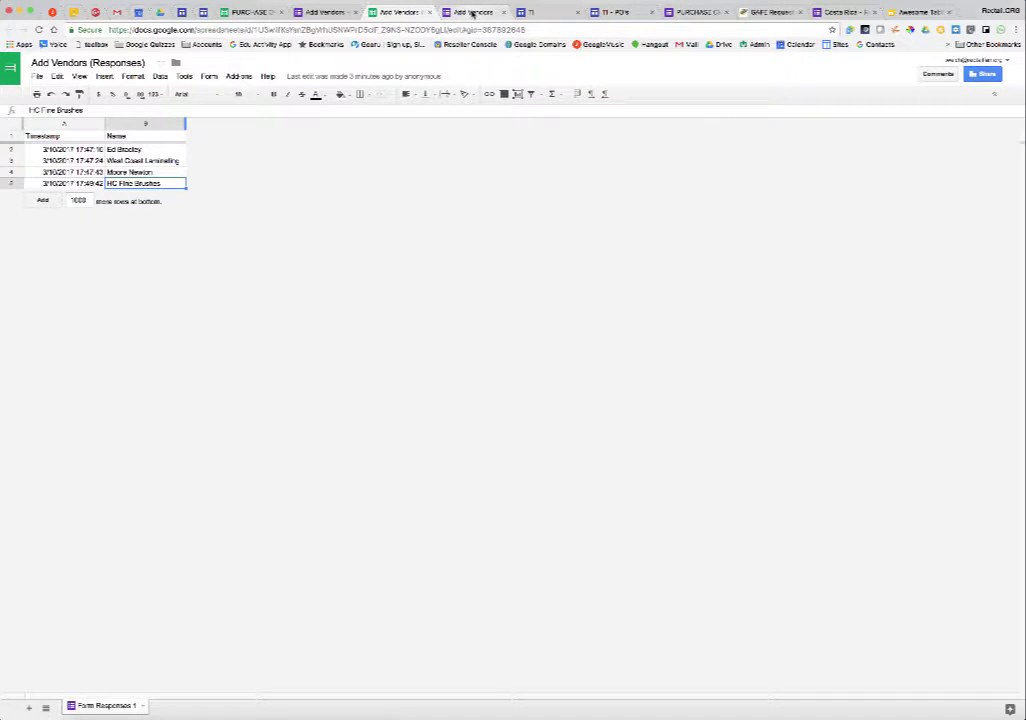
Step: Start the formRanger add-on on the PURCHASE ORDER TEST form and enable populating the VENDOR question from a values list
click(698, 12)
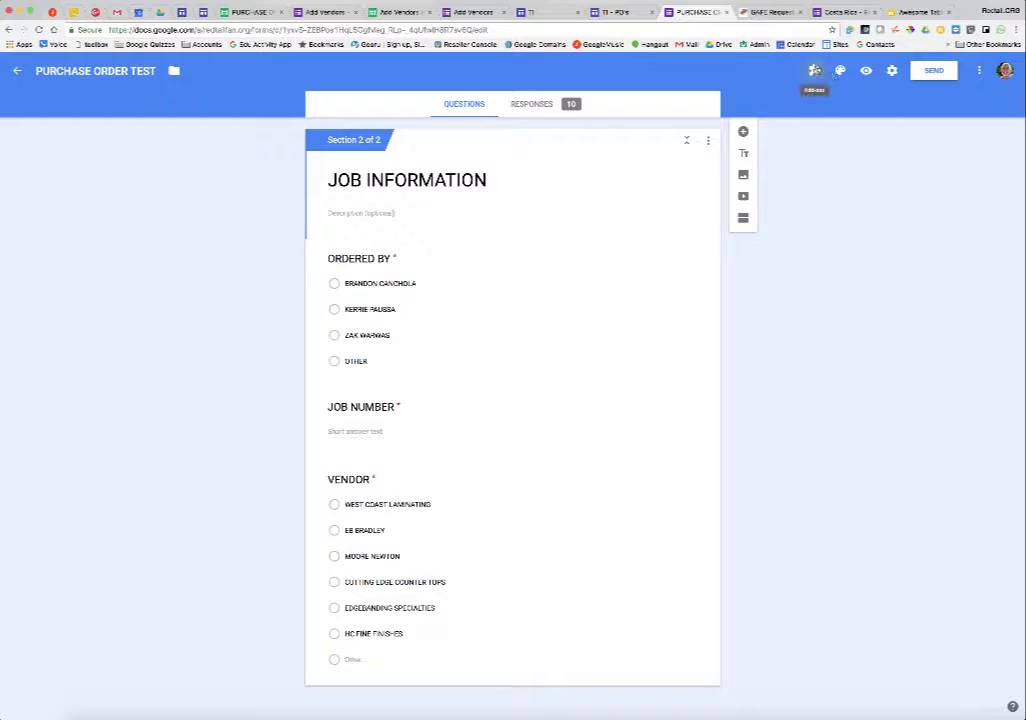
click(813, 70)
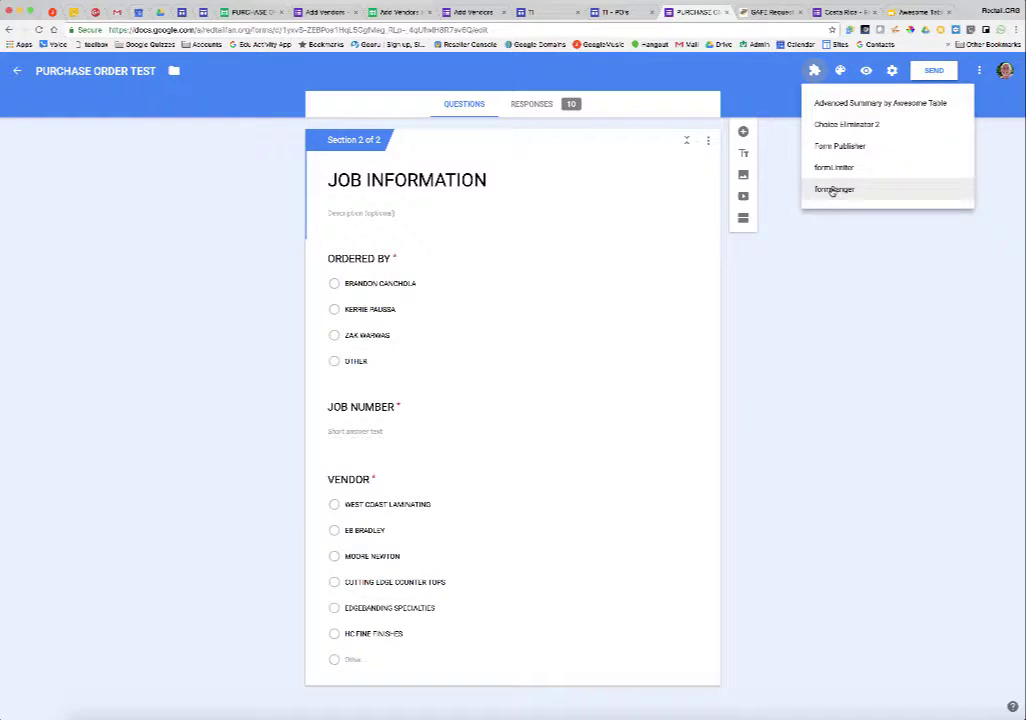
click(832, 190)
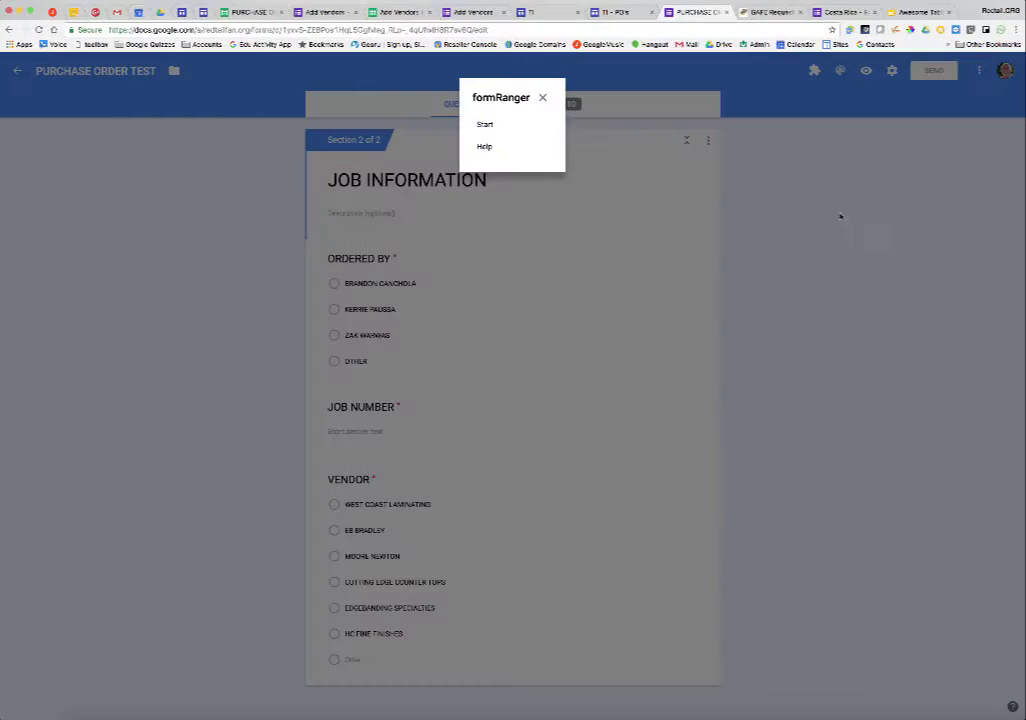
click(486, 126)
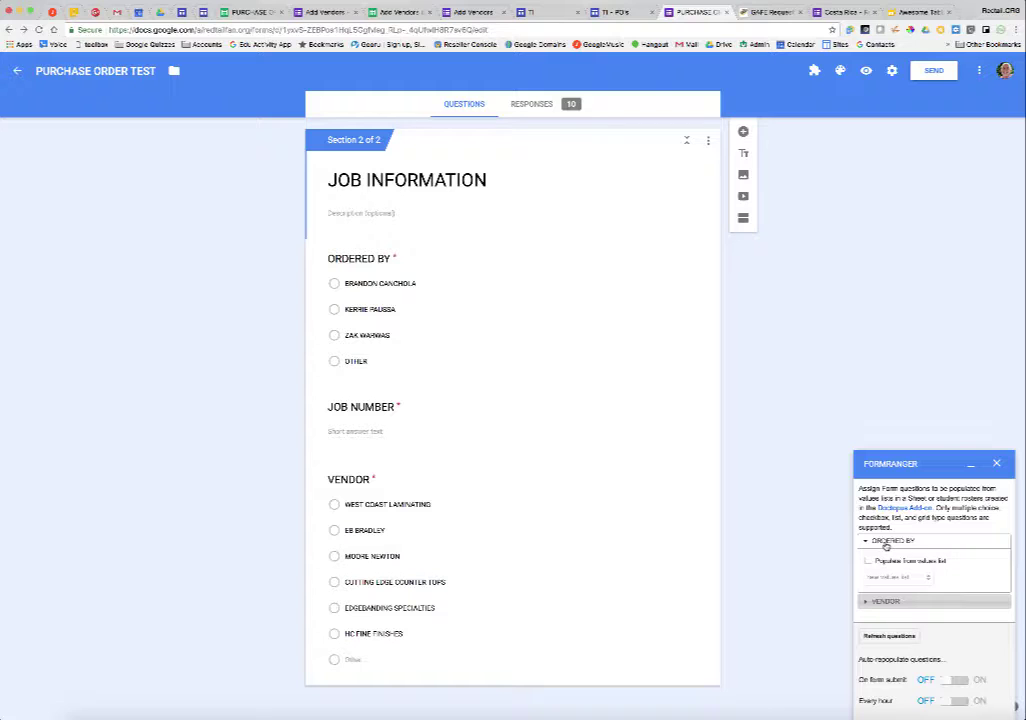
click(884, 602)
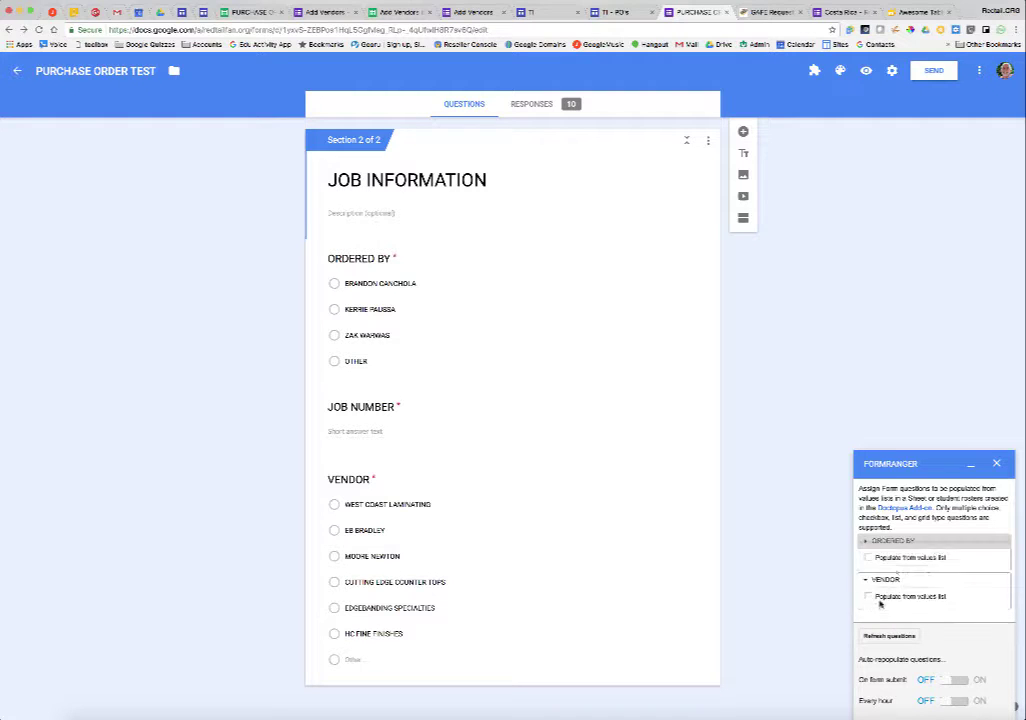
click(868, 578)
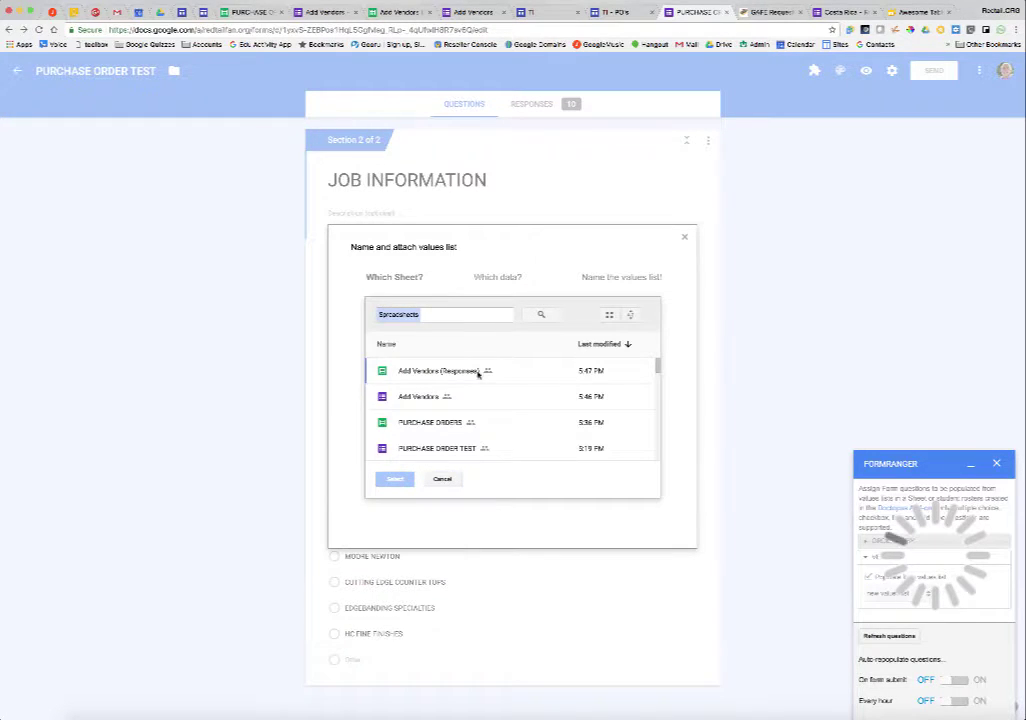
Step: Use the Name column of the Form Responses 1 sheet in Add Vendors (Responses) as the source of the values list
click(428, 369)
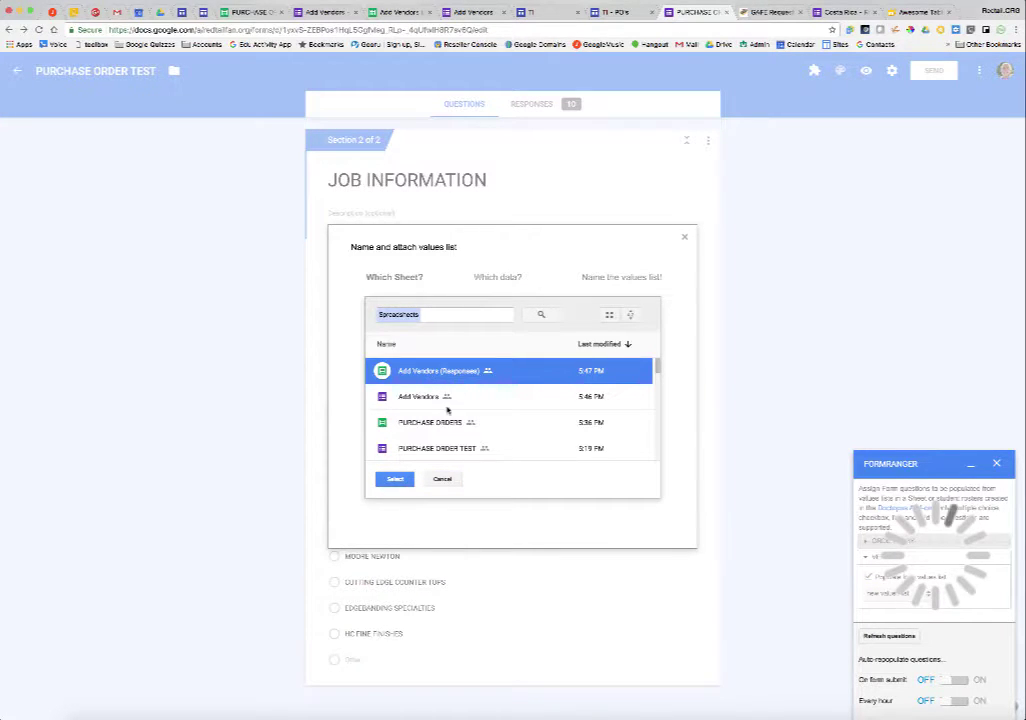
click(395, 479)
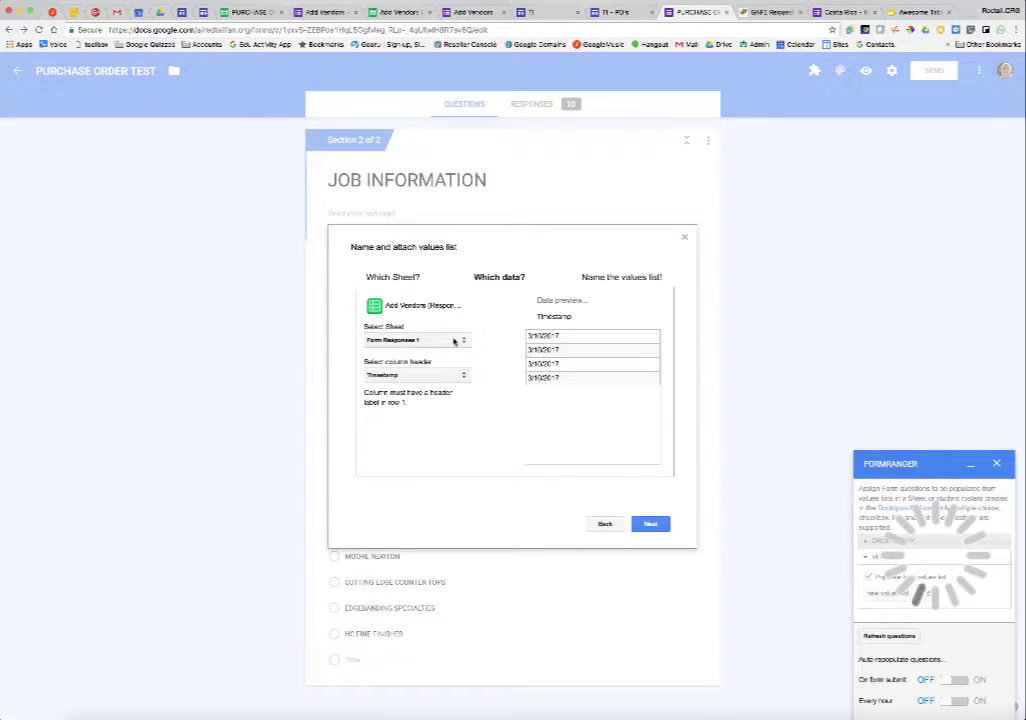
click(447, 375)
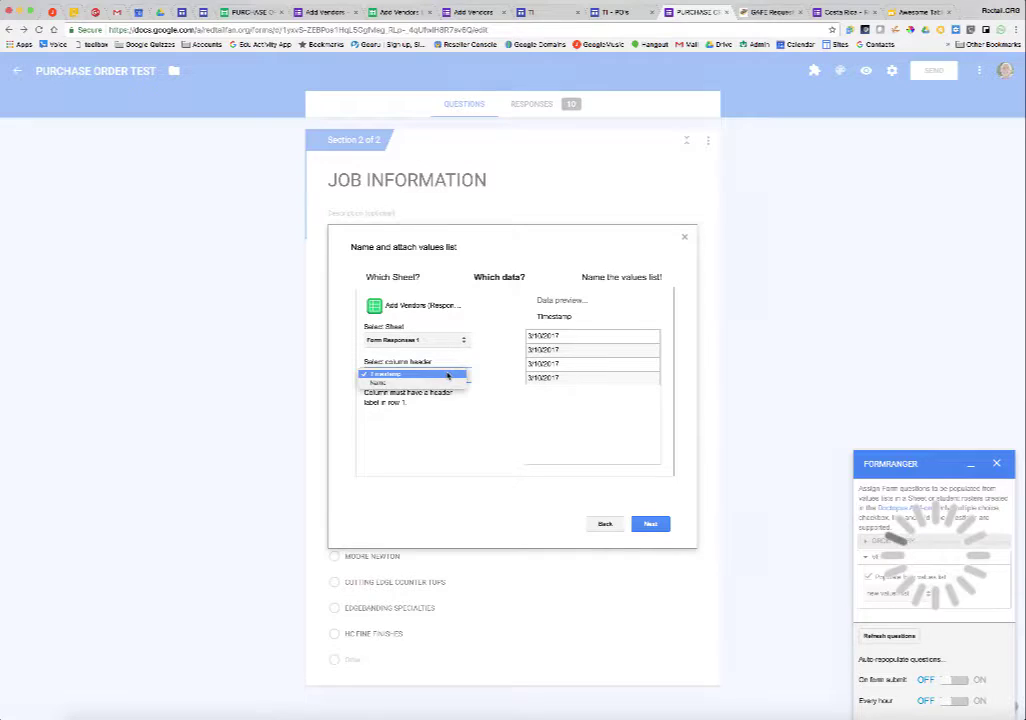
click(415, 390)
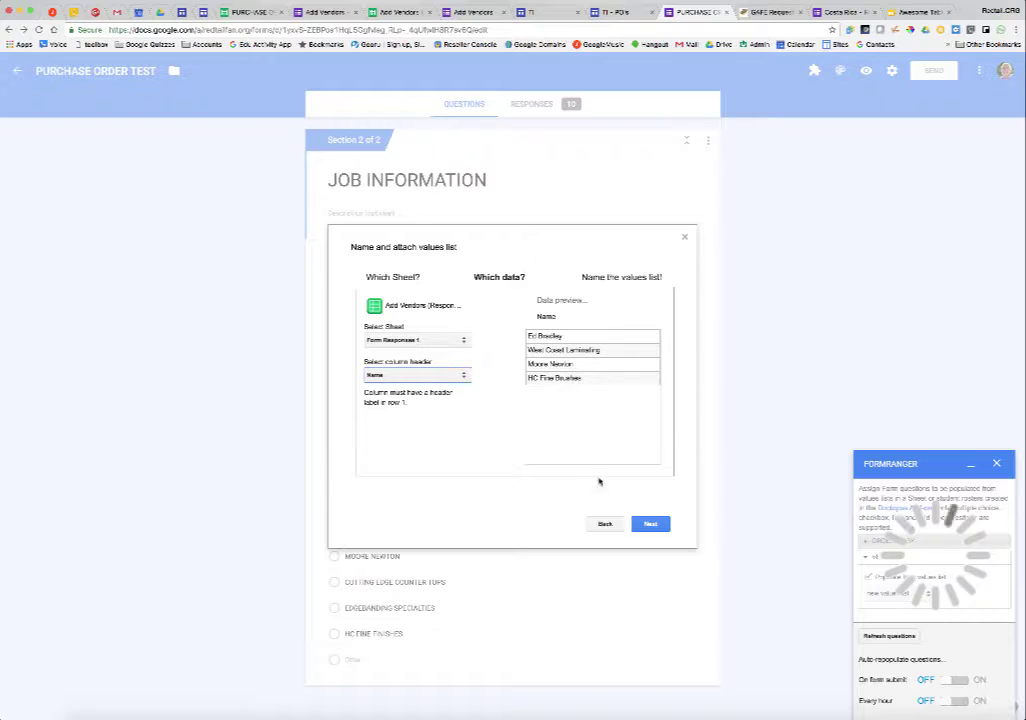
click(651, 524)
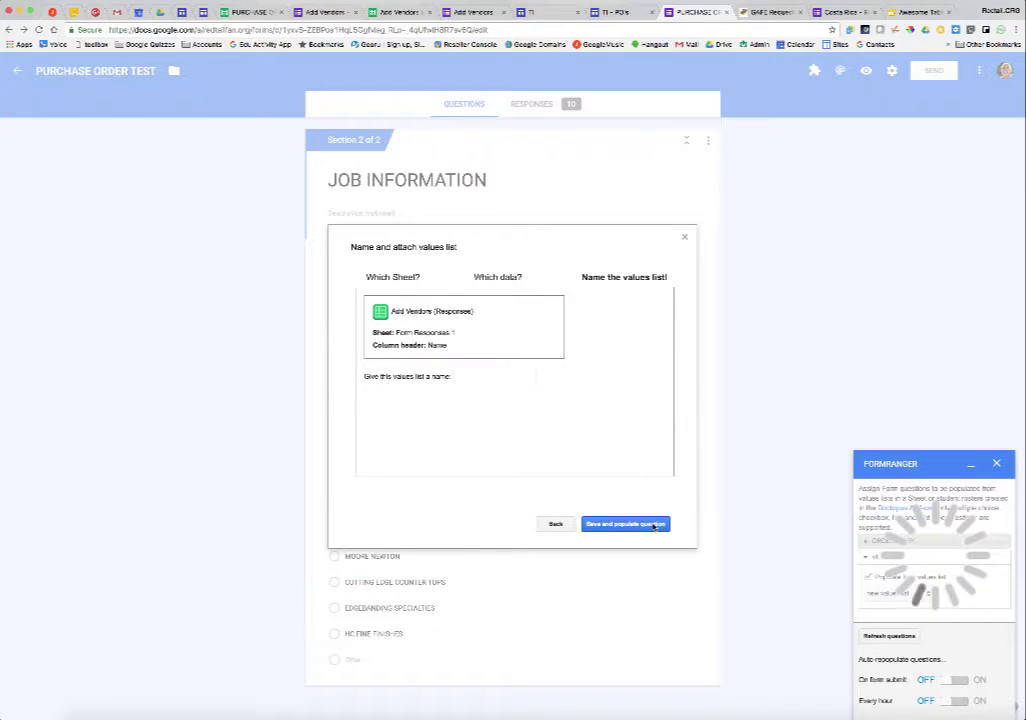
Step: Name the values list "vendors", save it and populate the VENDOR question
click(482, 377)
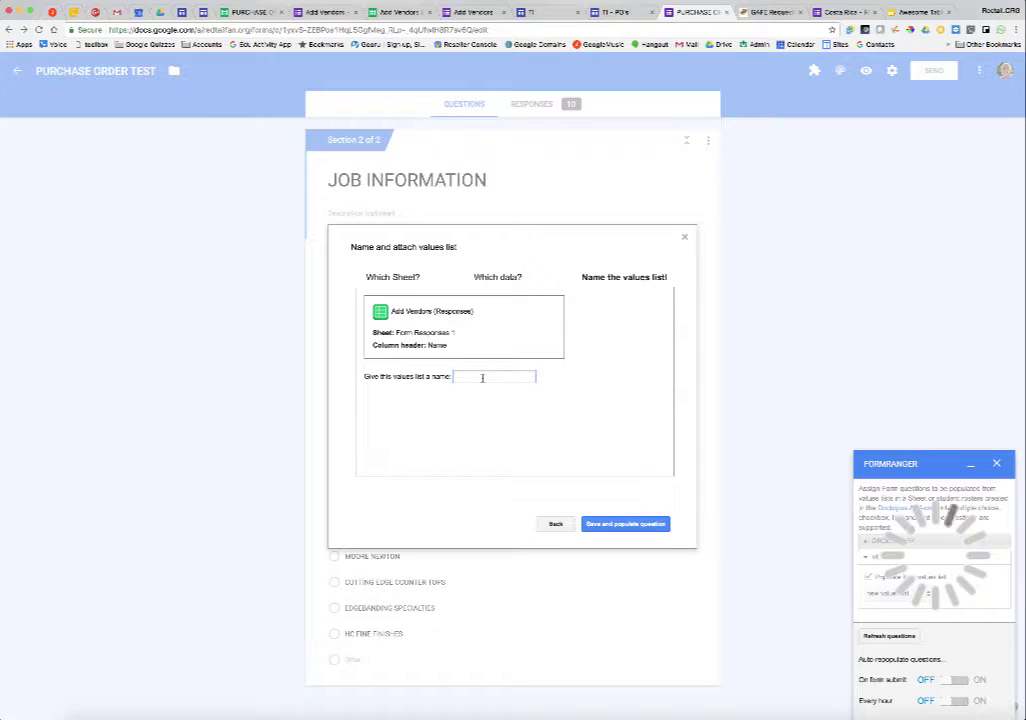
text(vendors)
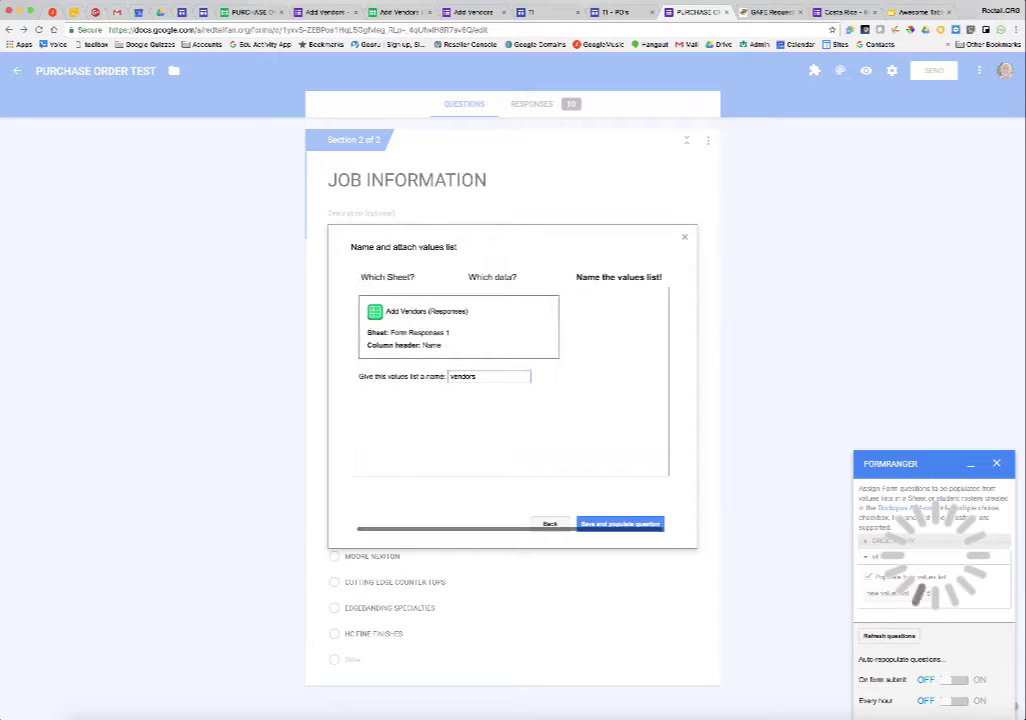
click(626, 524)
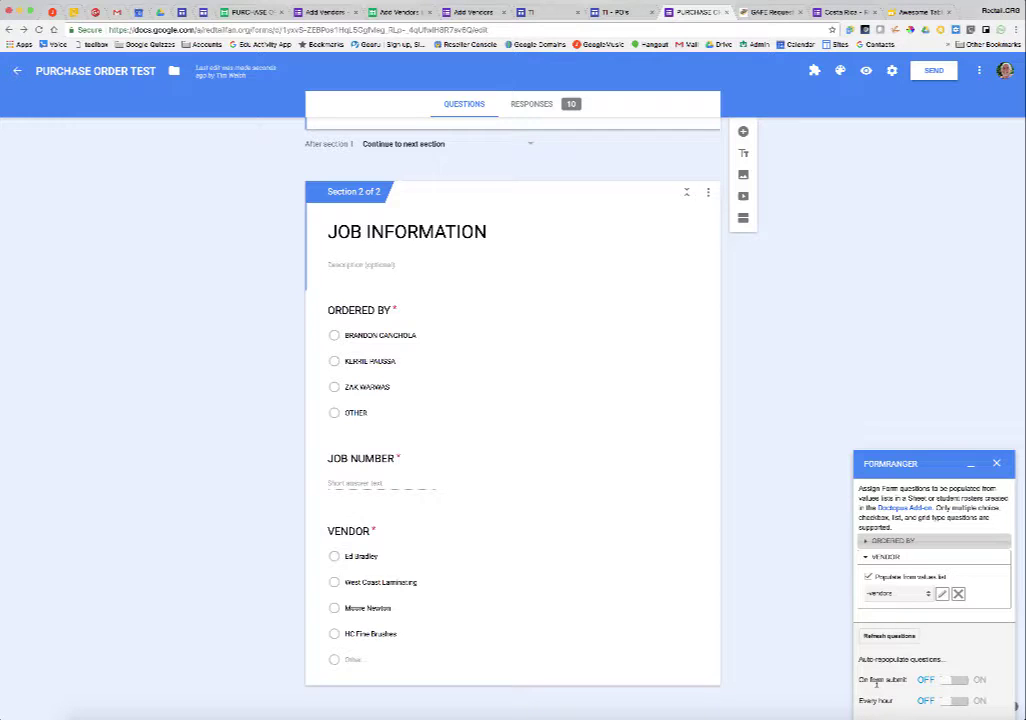
Step: Turn on automatic repopulation of the questions both on form submit and every hour
click(964, 686)
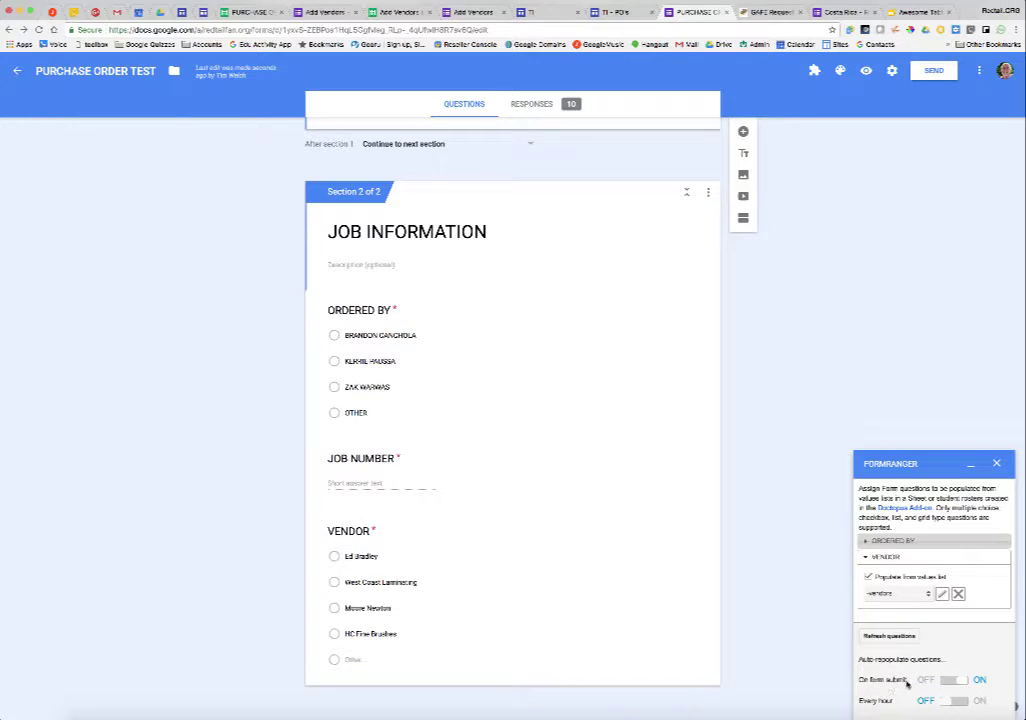
click(958, 700)
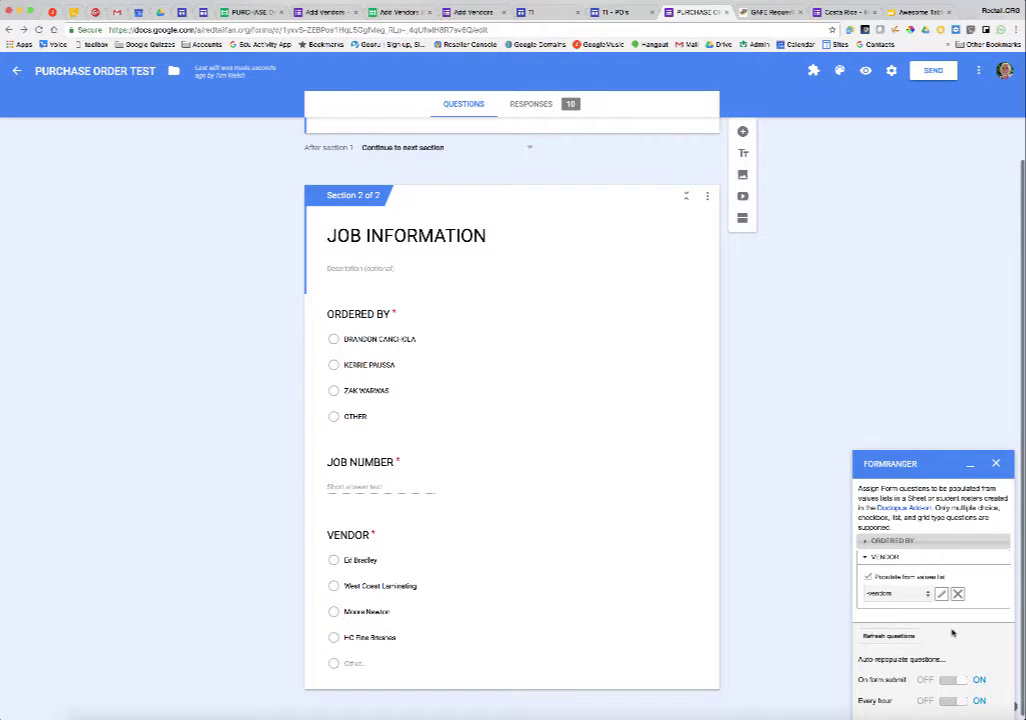
Step: Compare the VENDOR question's options with the Add Vendors response spreadsheet, and close formRanger
click(384, 560)
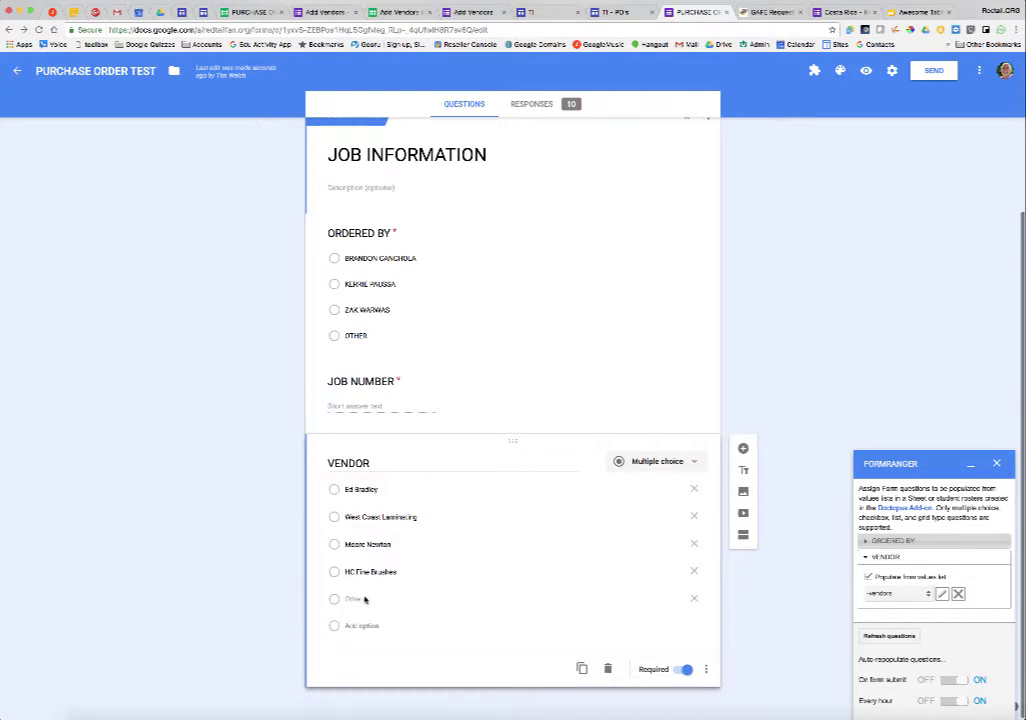
scroll(360, 599, up, 1)
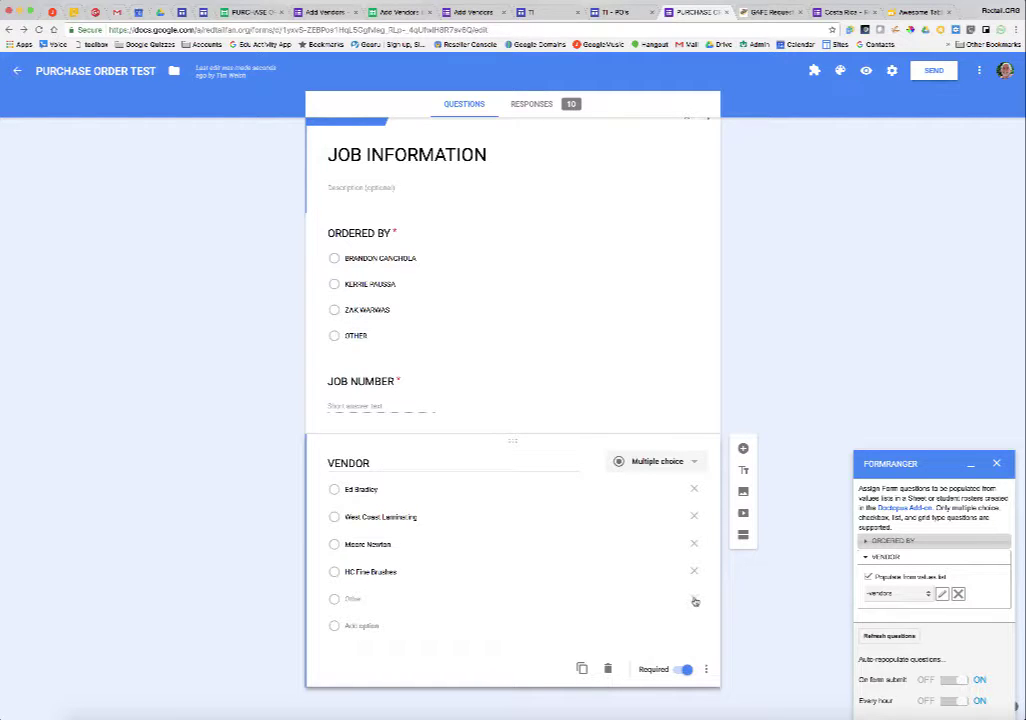
scroll(760, 675, down, 1)
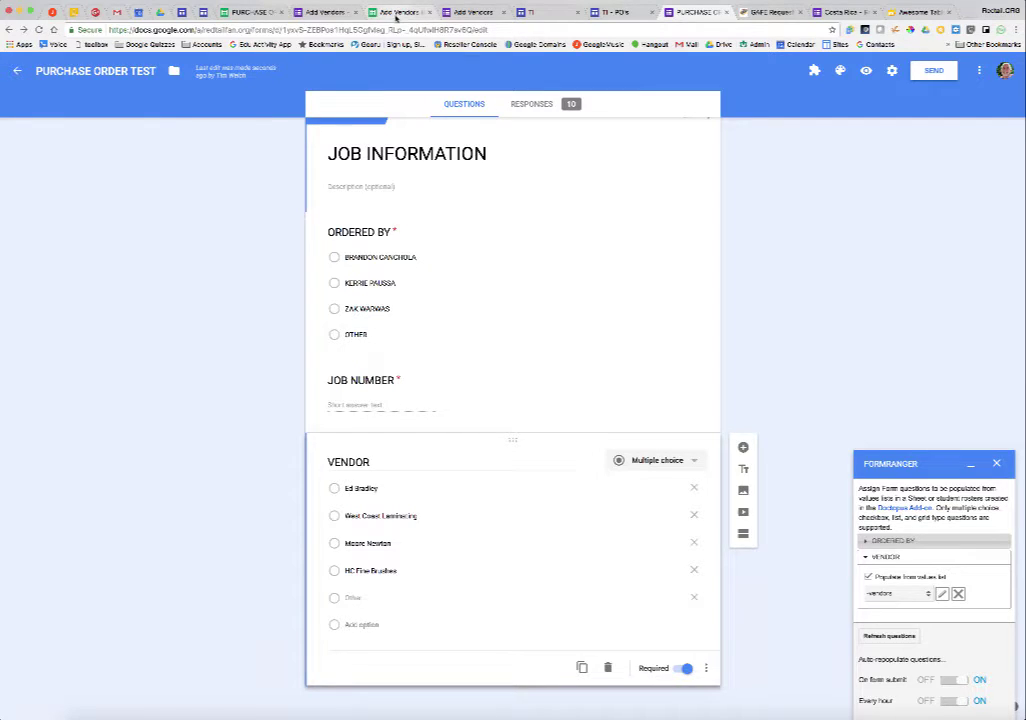
click(318, 12)
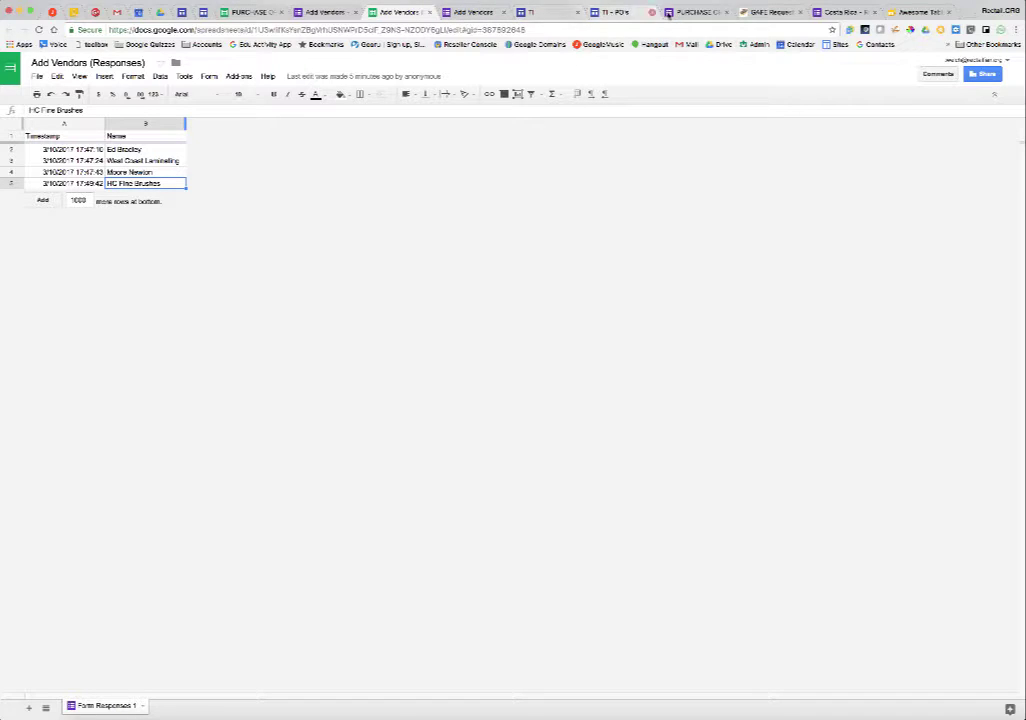
click(687, 12)
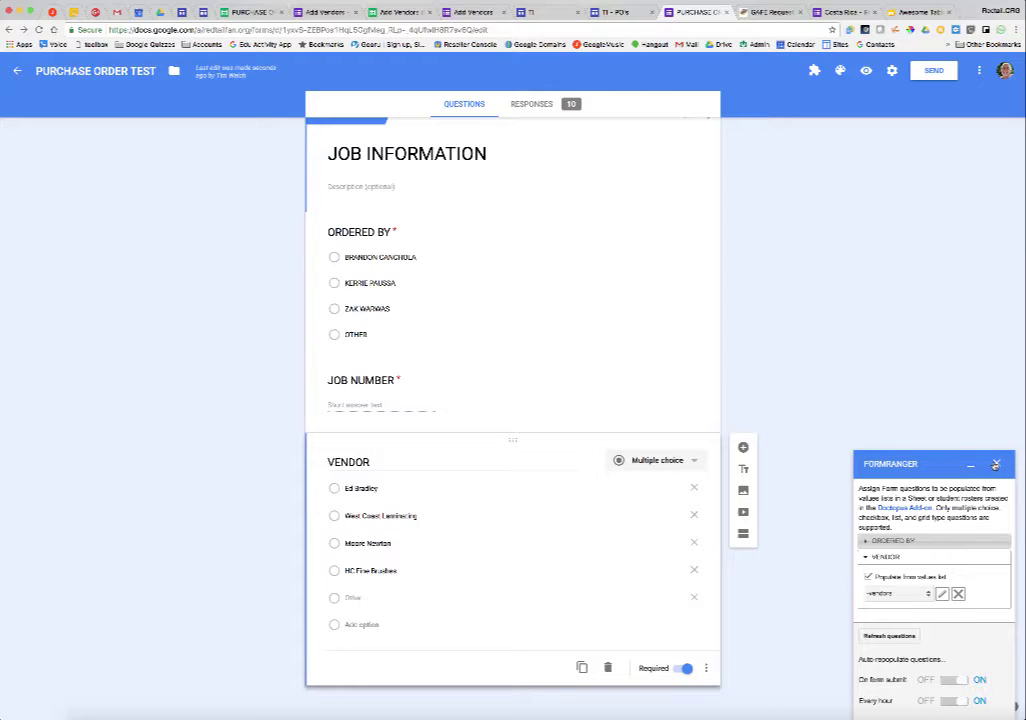
click(995, 464)
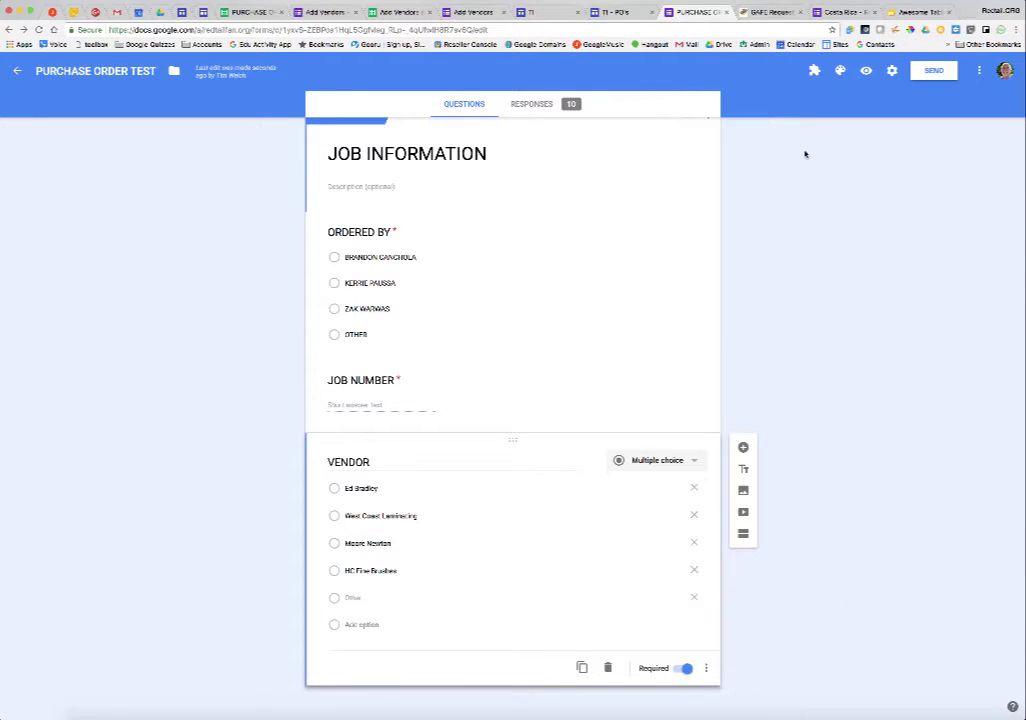
Step: Preview the purchase order form through to its JOB INFORMATION section to check the vendor choices, and leave the preview
scroll(840, 72, up, 1)
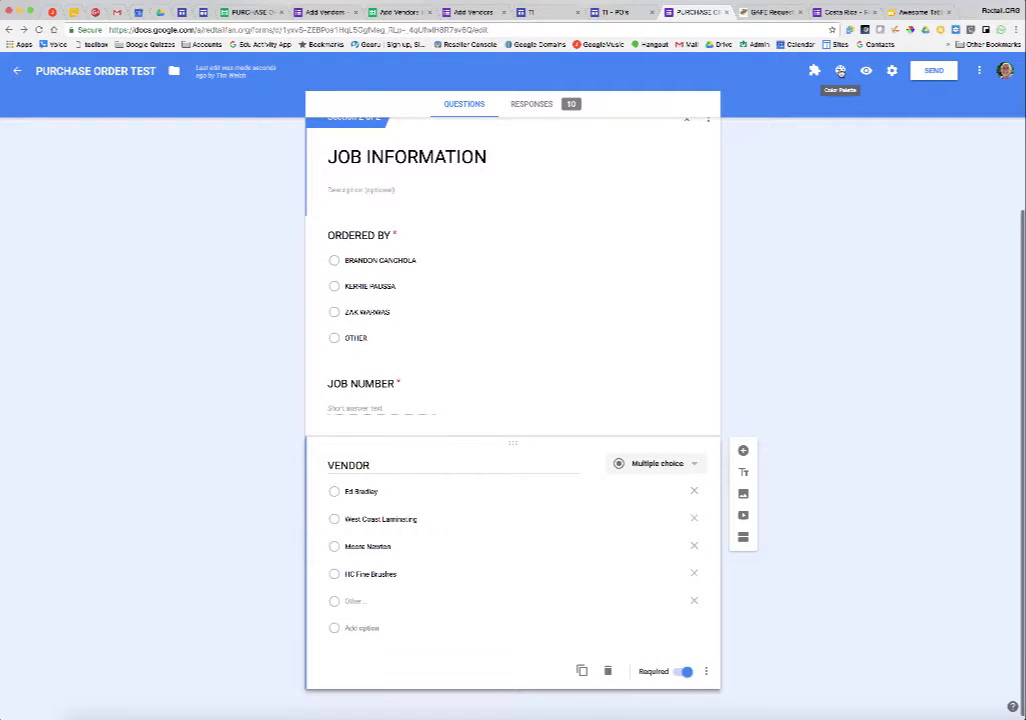
click(867, 71)
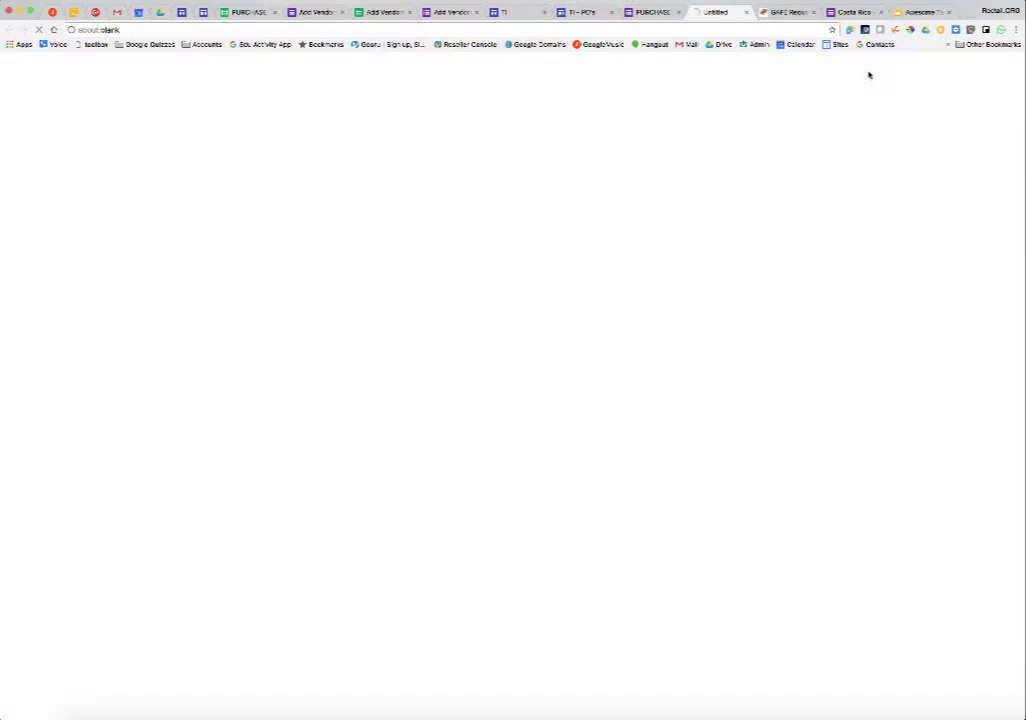
click(395, 223)
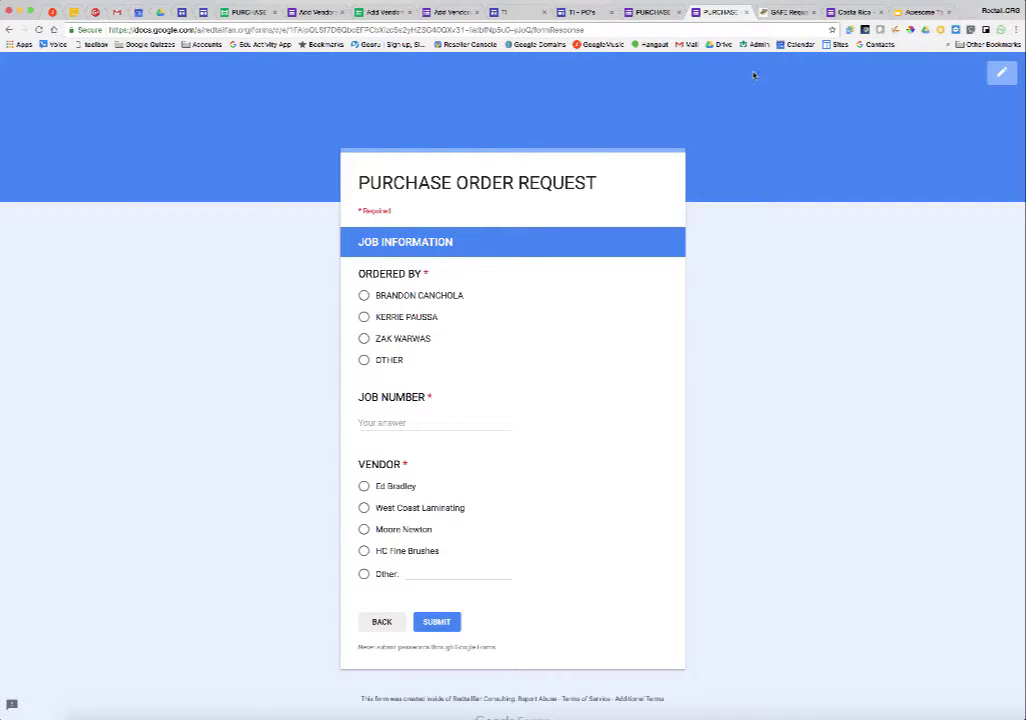
click(652, 12)
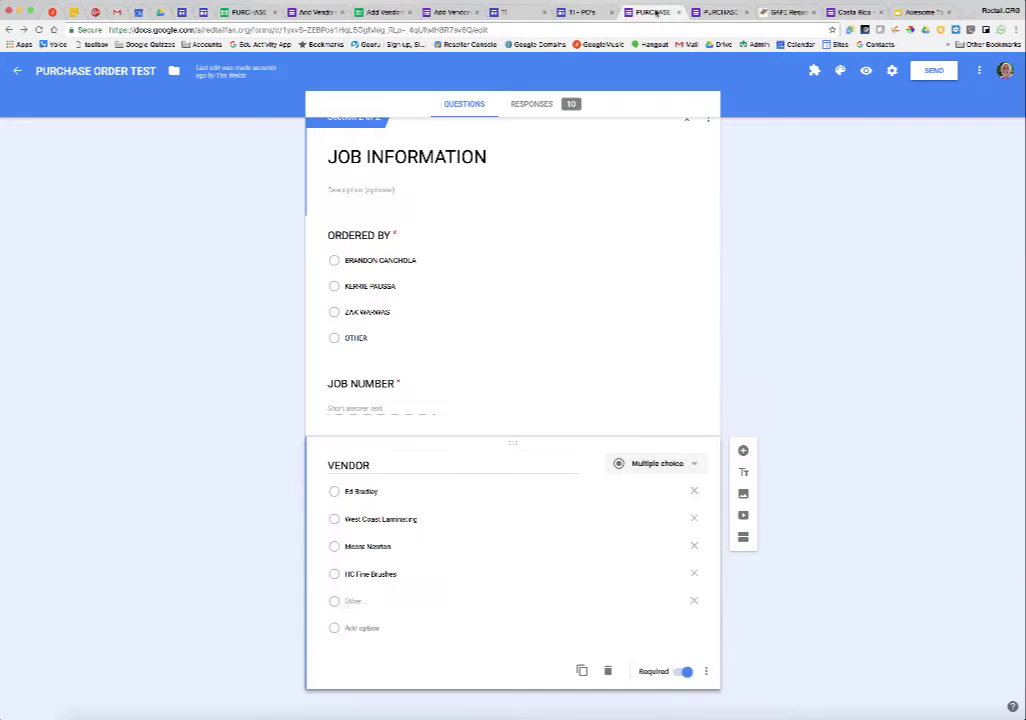
click(725, 12)
click(744, 12)
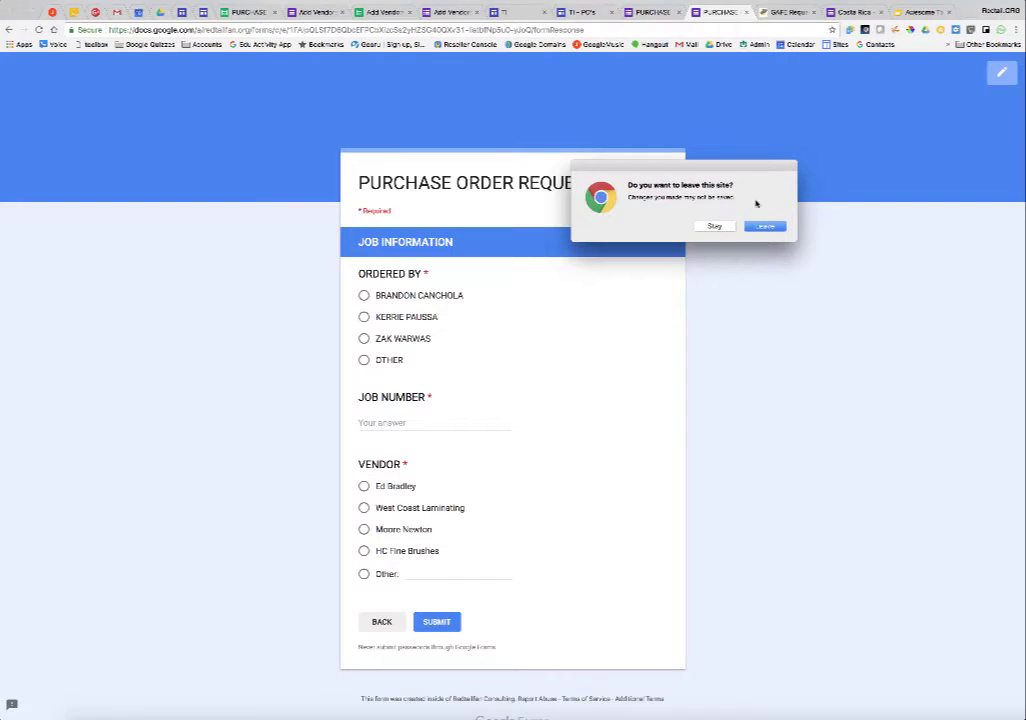
click(765, 226)
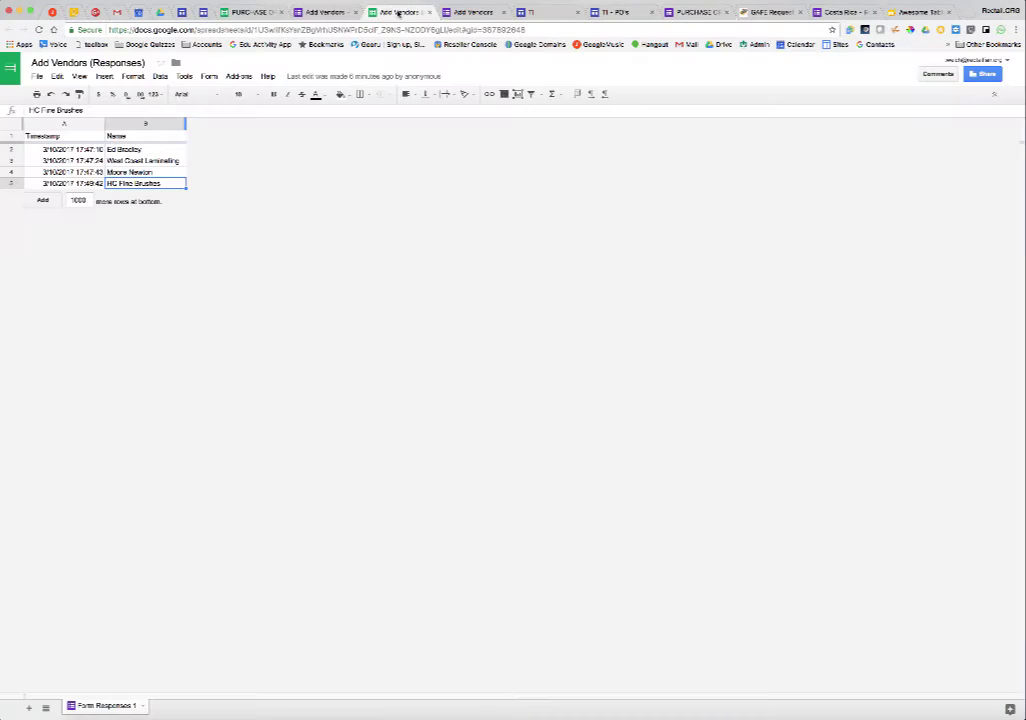
Step: Submit another response to the Add Vendors form with the vendor name Counter Tops International
click(398, 12)
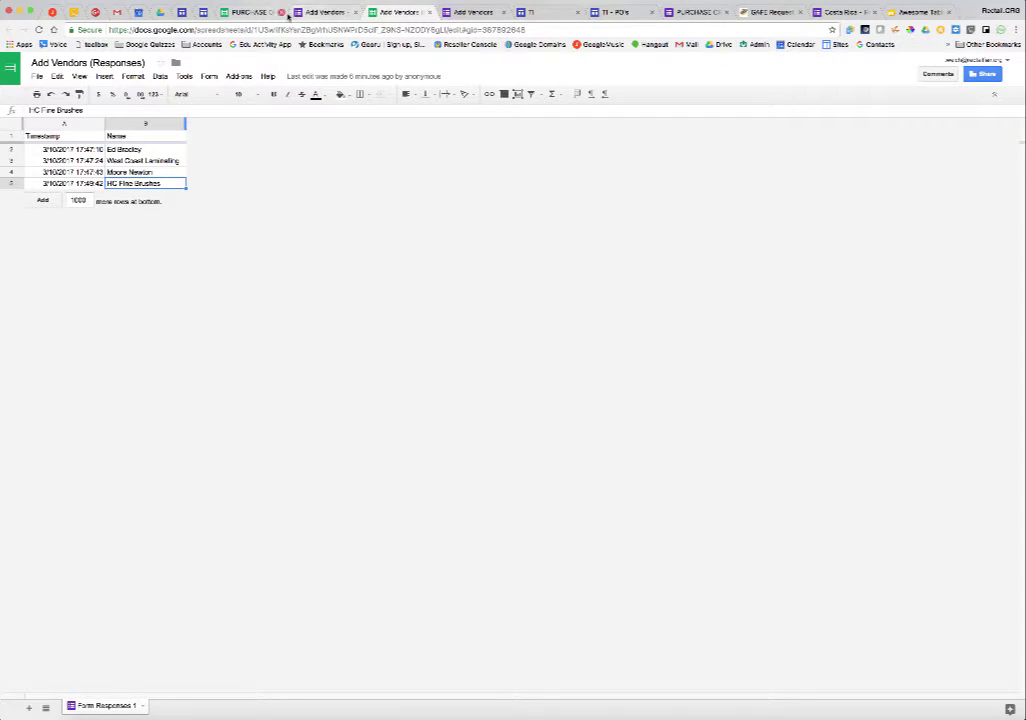
click(322, 12)
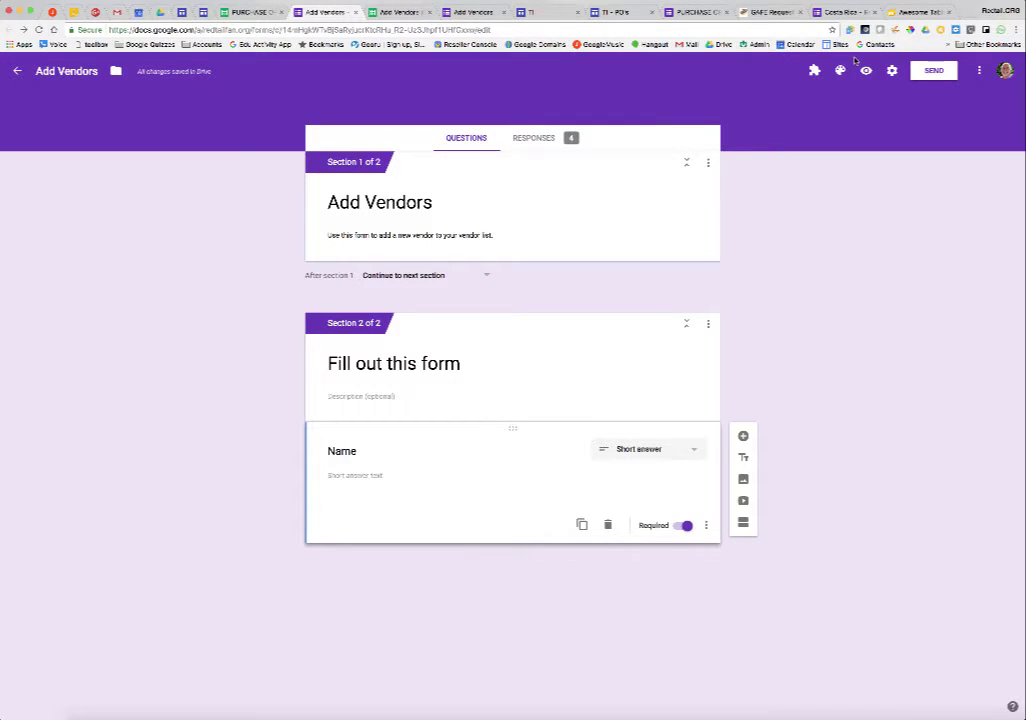
click(475, 12)
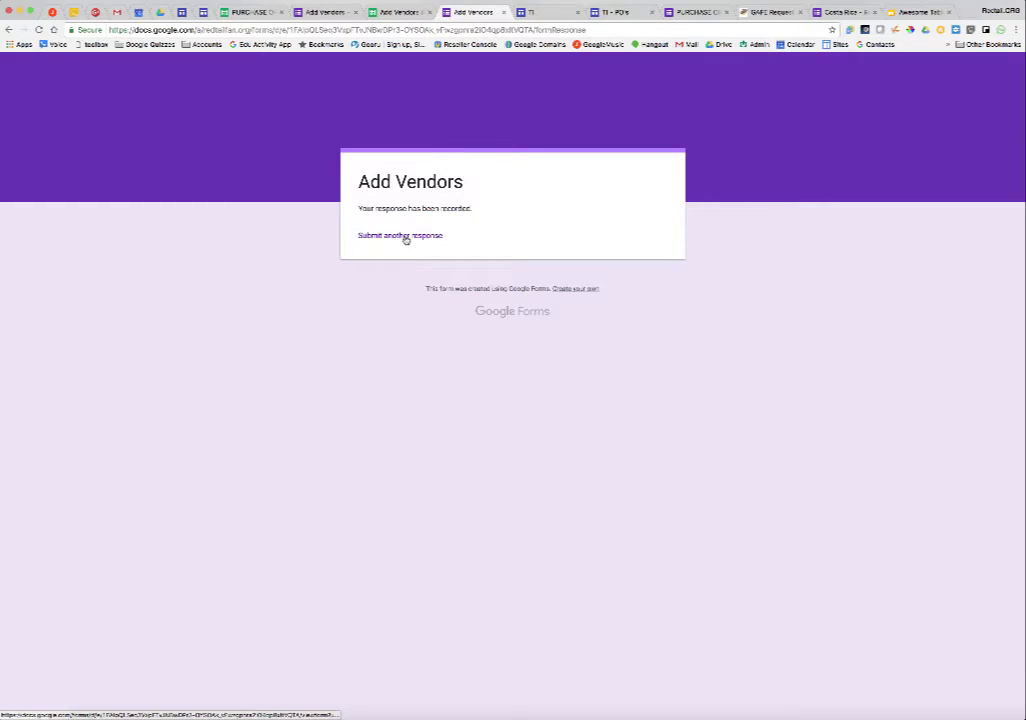
click(396, 247)
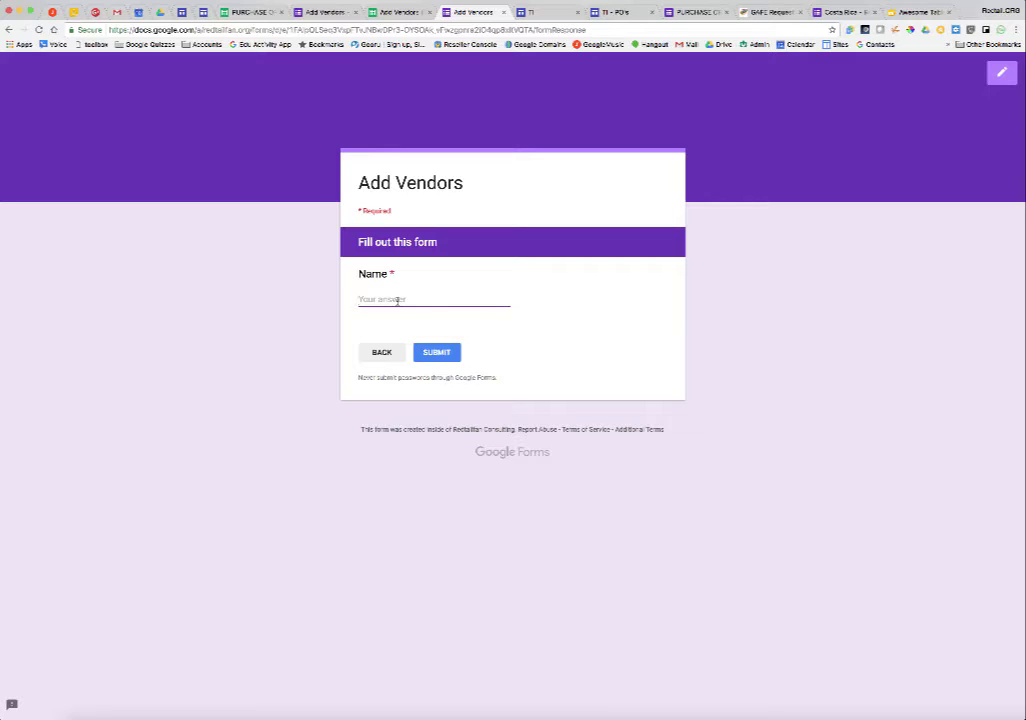
click(397, 301)
text(Counter Tops INternational)
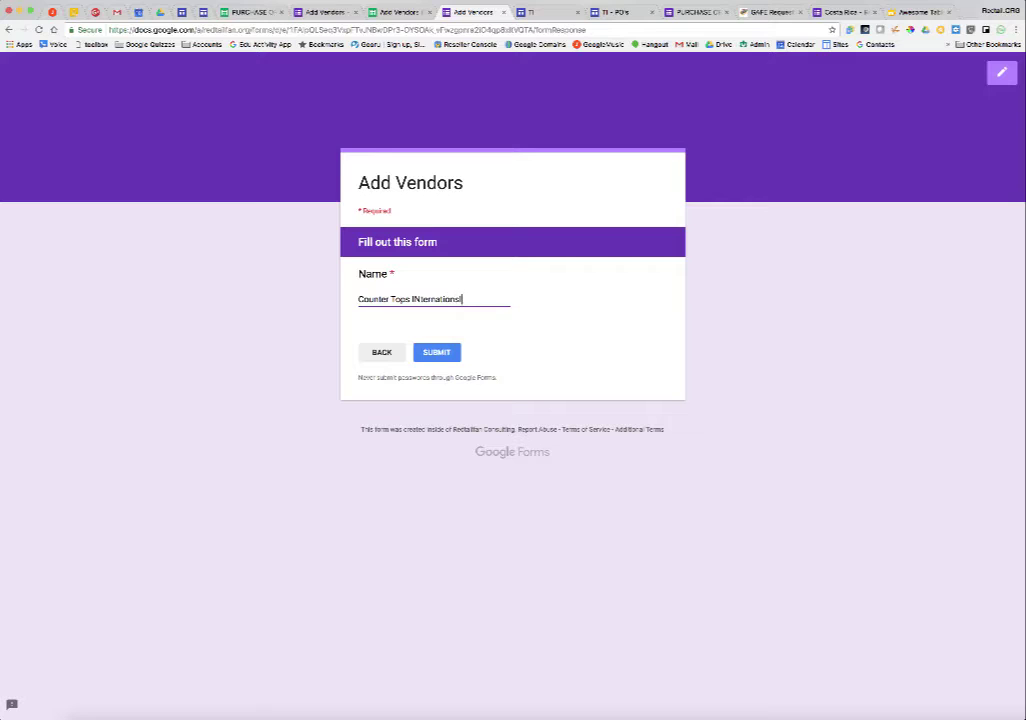
click(415, 299)
key(BackSpace)
text(n)
click(437, 352)
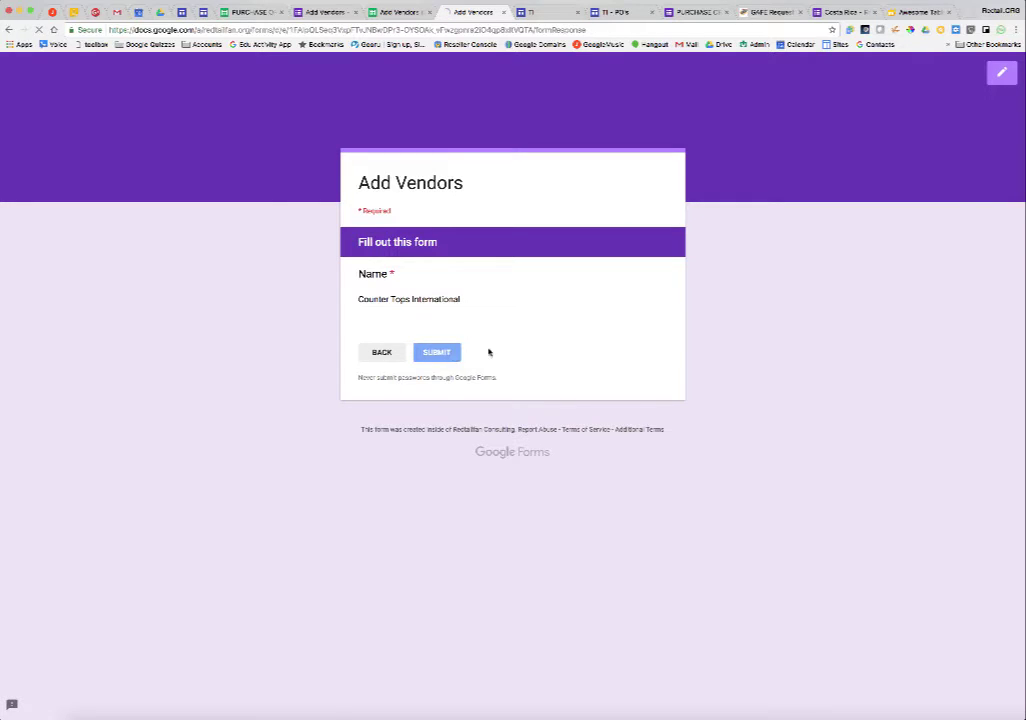
Step: Widen the Name column in the Add Vendors response spreadsheet slightly so the new vendor's full name fits
click(407, 17)
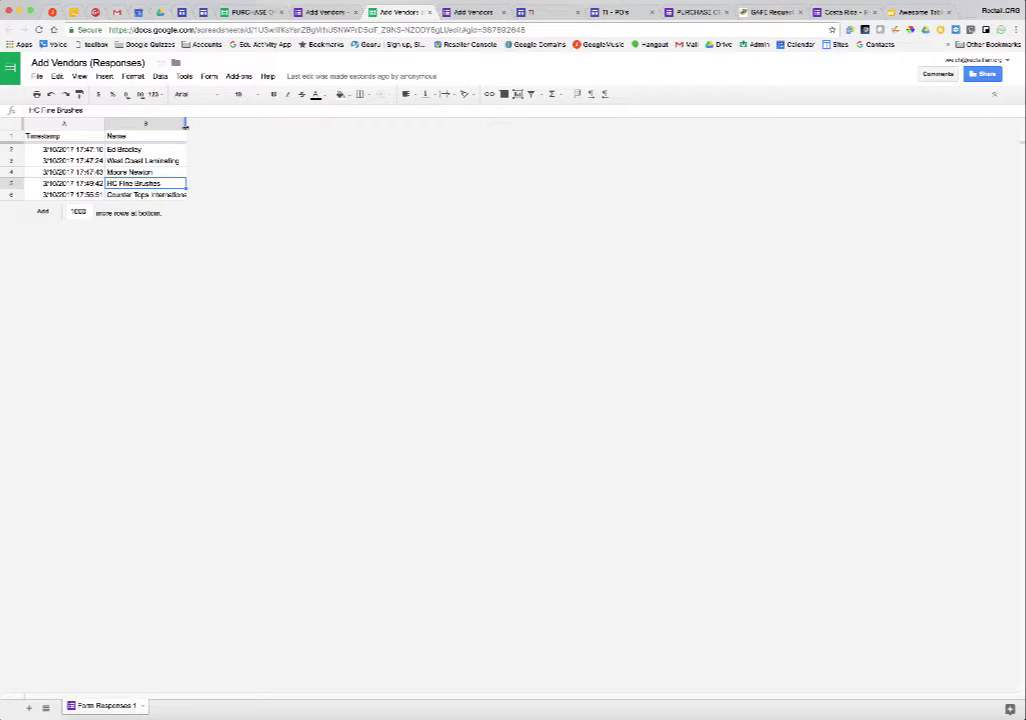
drag(185, 124, 190, 124)
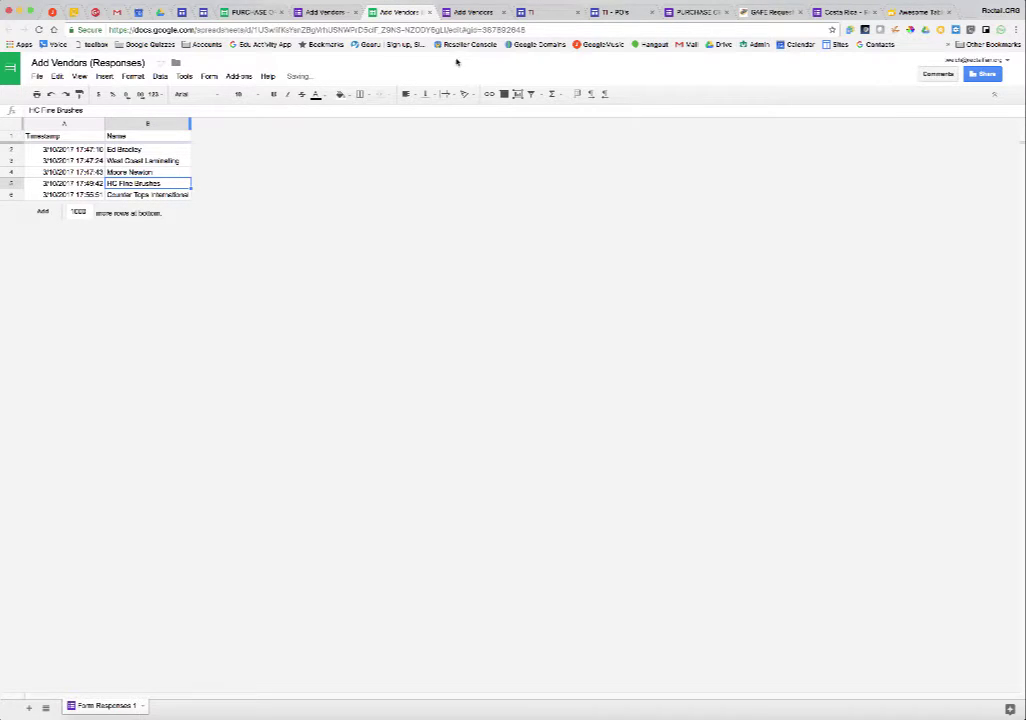
Step: Preview the purchase order form and submit a test response with the first ORDERED BY person, a job number and West Coast Laminating as vendor
click(702, 12)
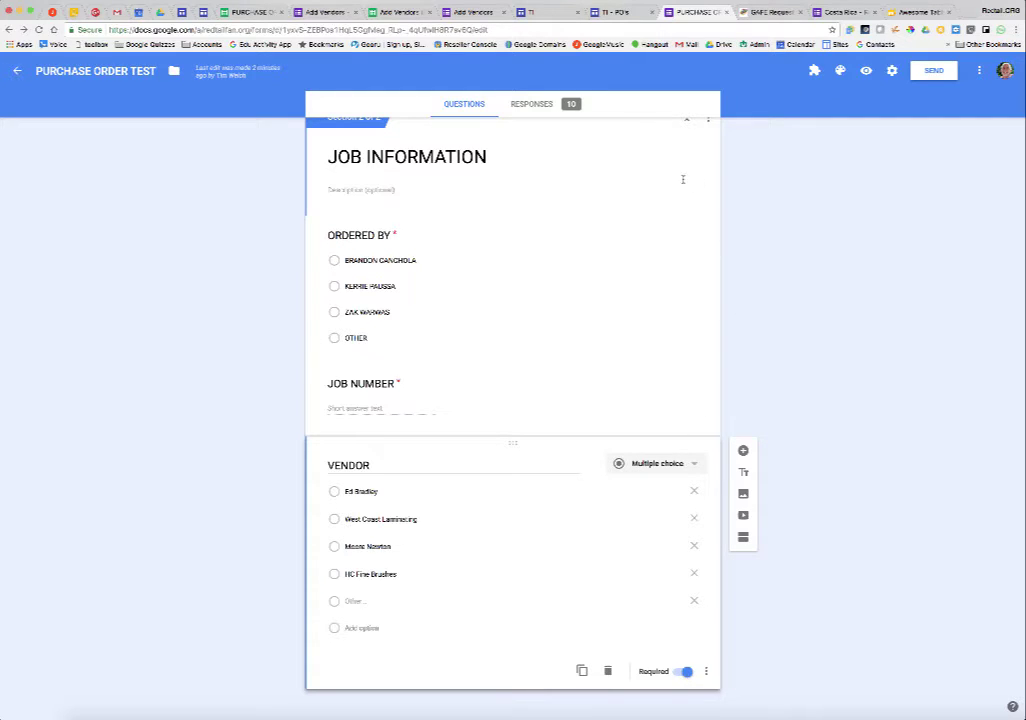
click(865, 74)
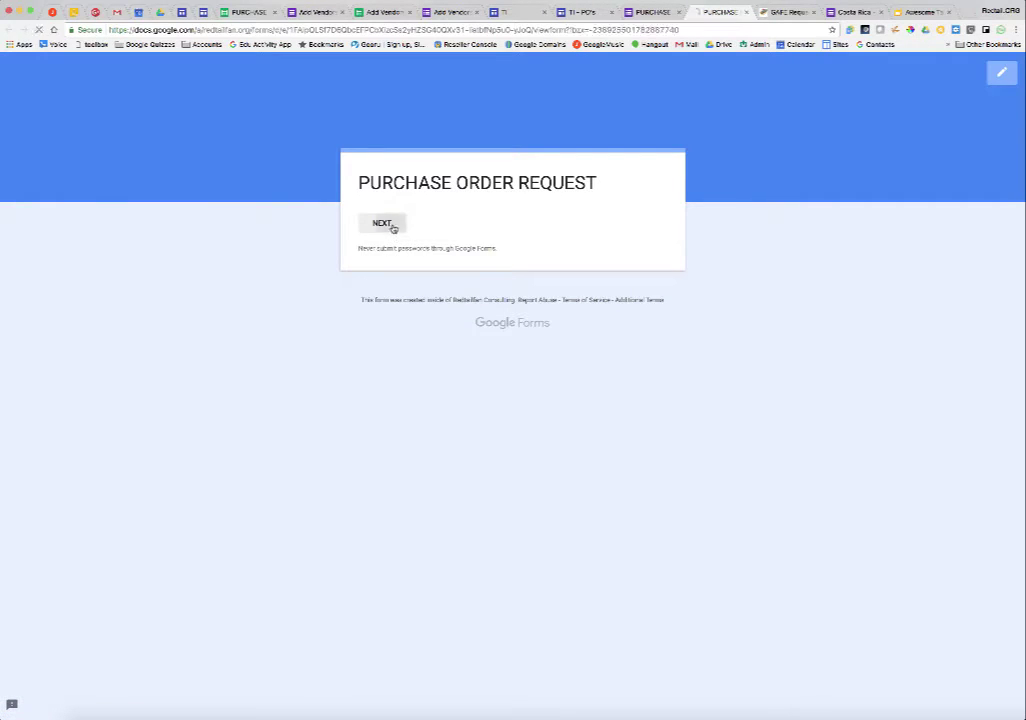
click(385, 224)
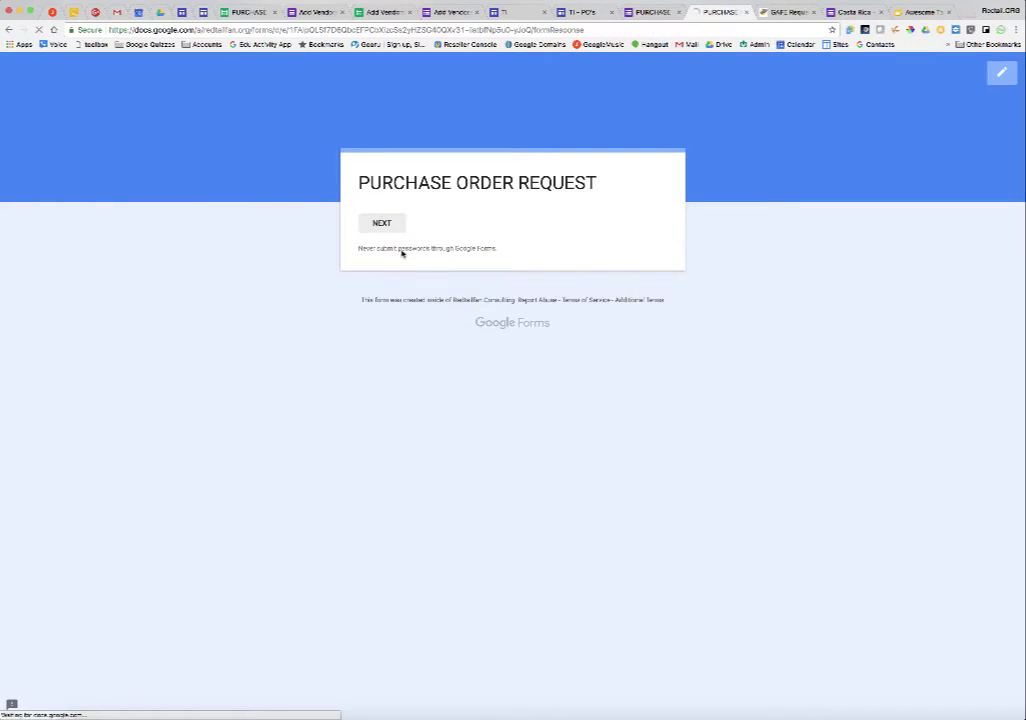
click(363, 296)
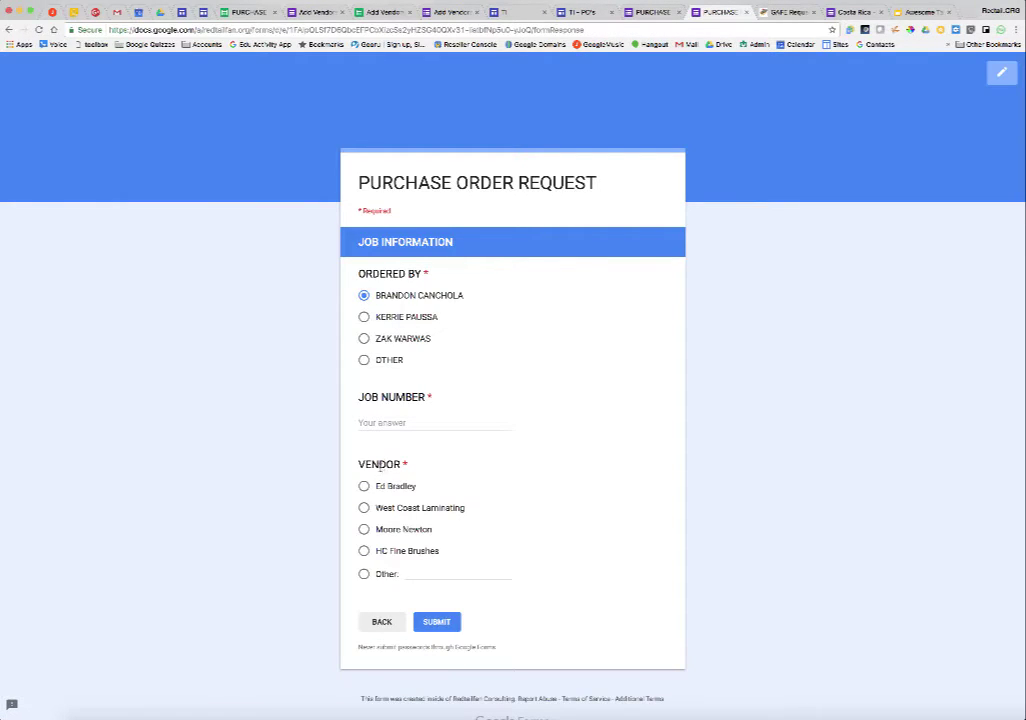
click(380, 423)
text(34)
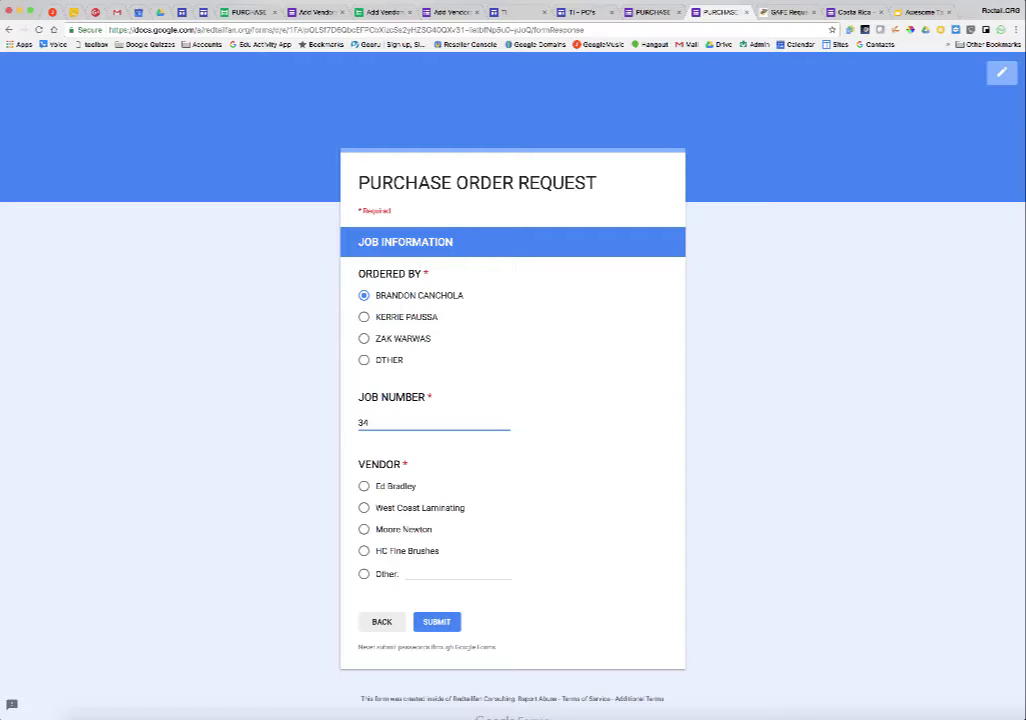
text(34)
click(363, 508)
click(454, 626)
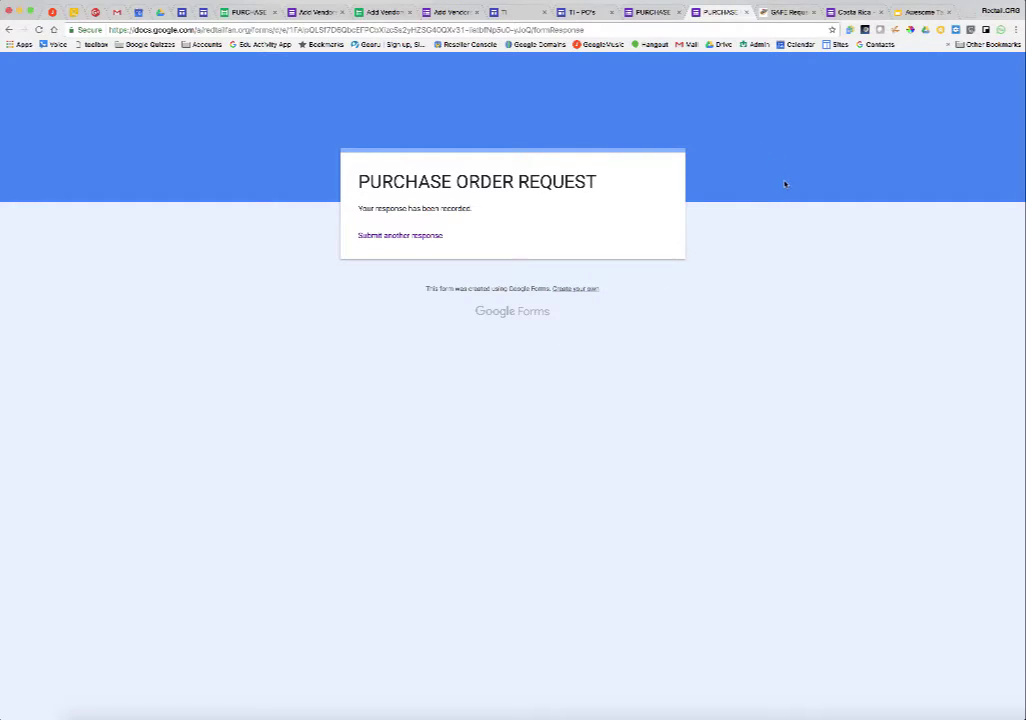
Step: Start another purchase order response and compare its VENDOR choices with the Add Vendors form, its response spreadsheet and the purchase order form's editor
click(419, 237)
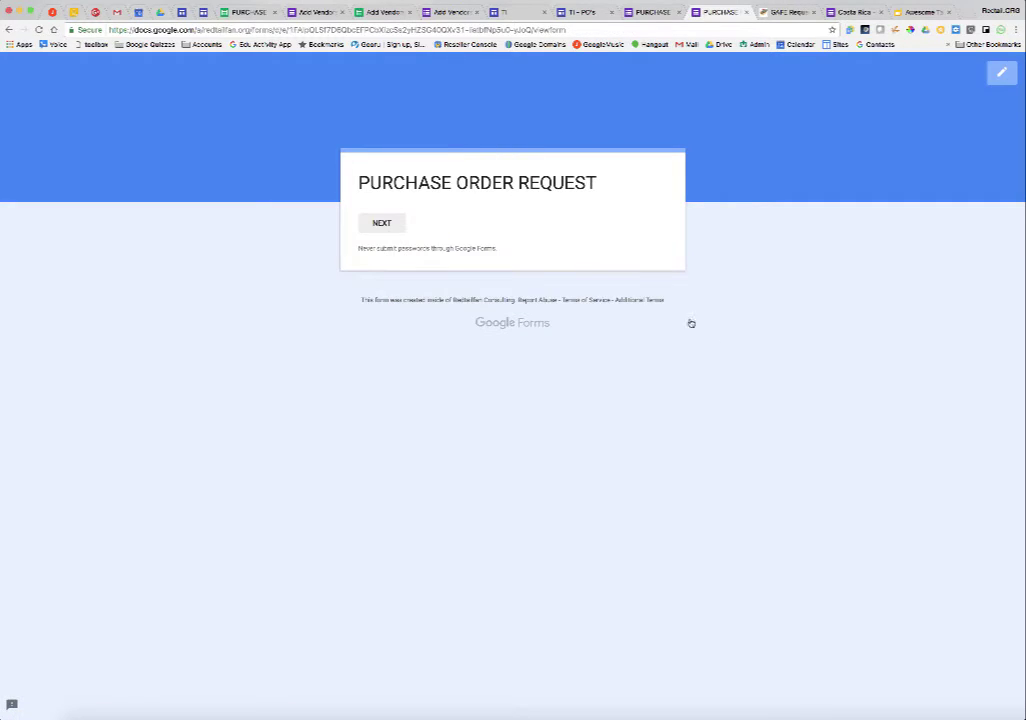
click(381, 223)
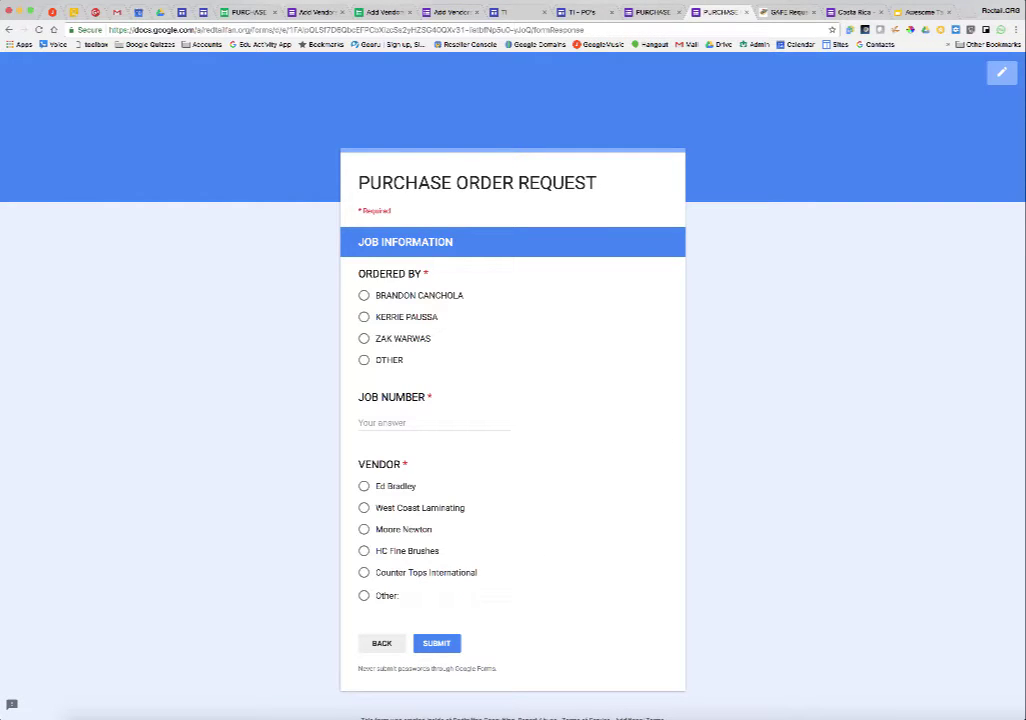
click(383, 12)
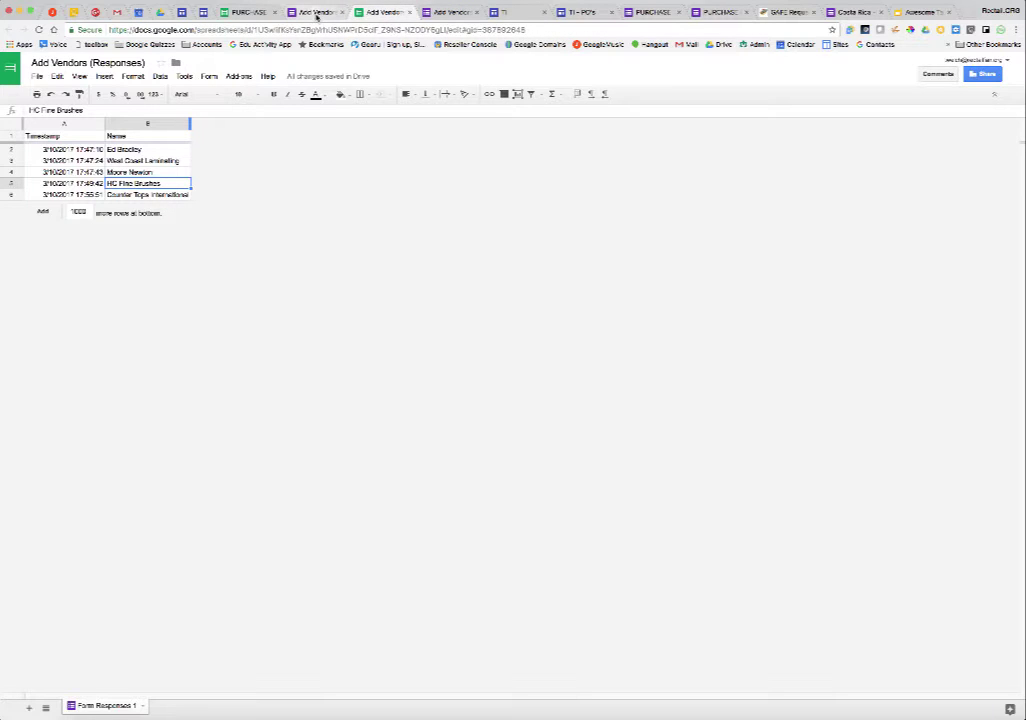
click(316, 13)
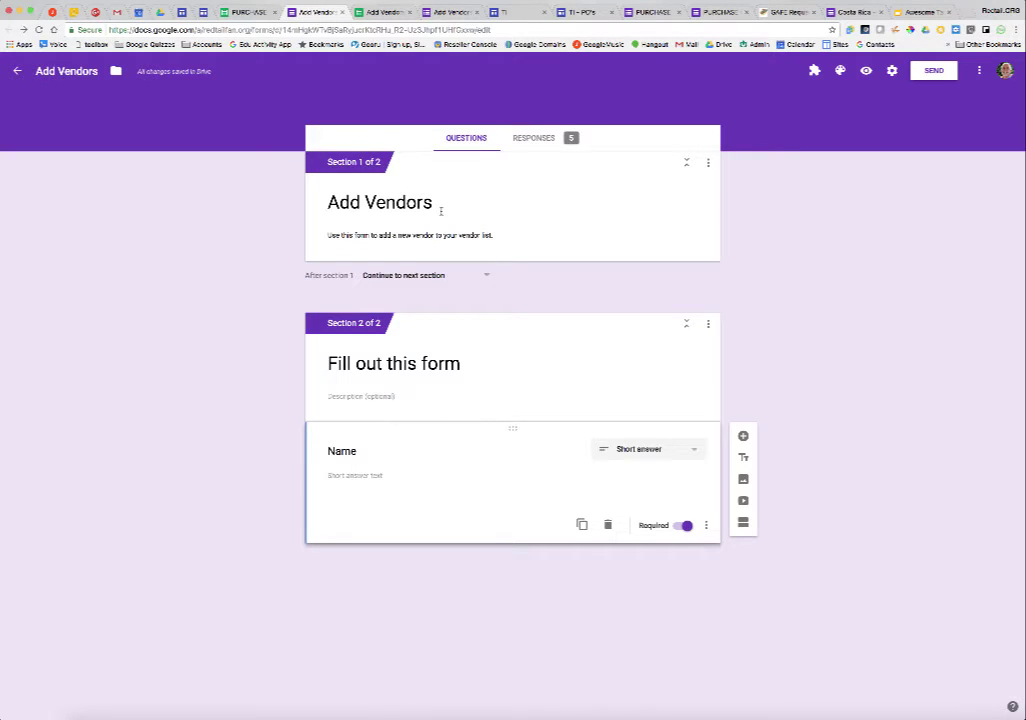
click(383, 12)
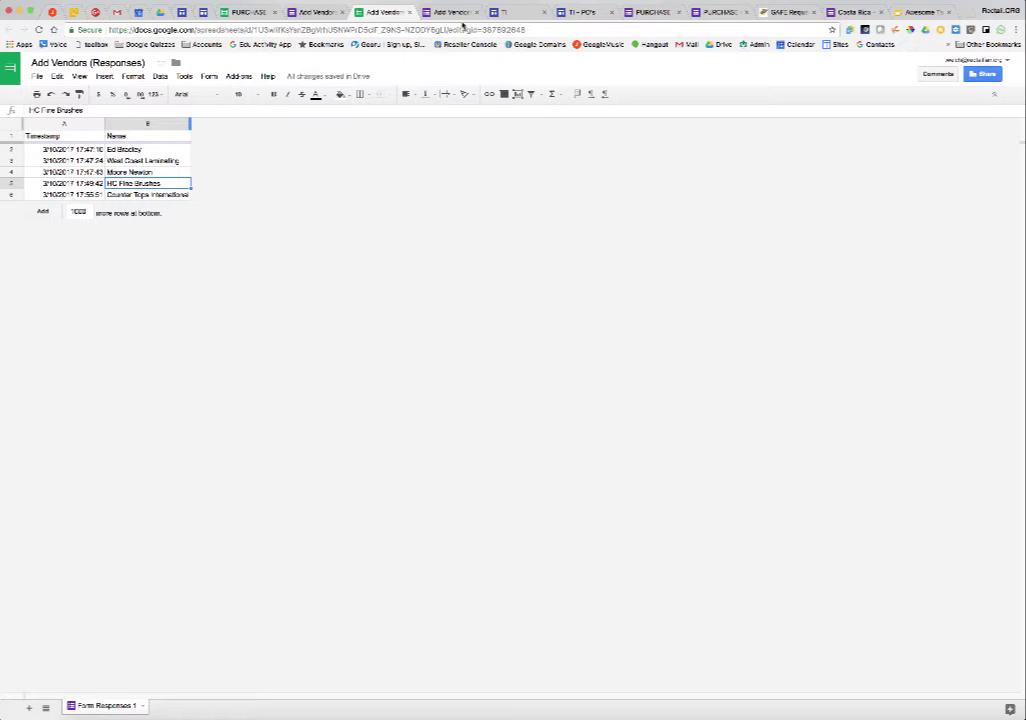
click(648, 12)
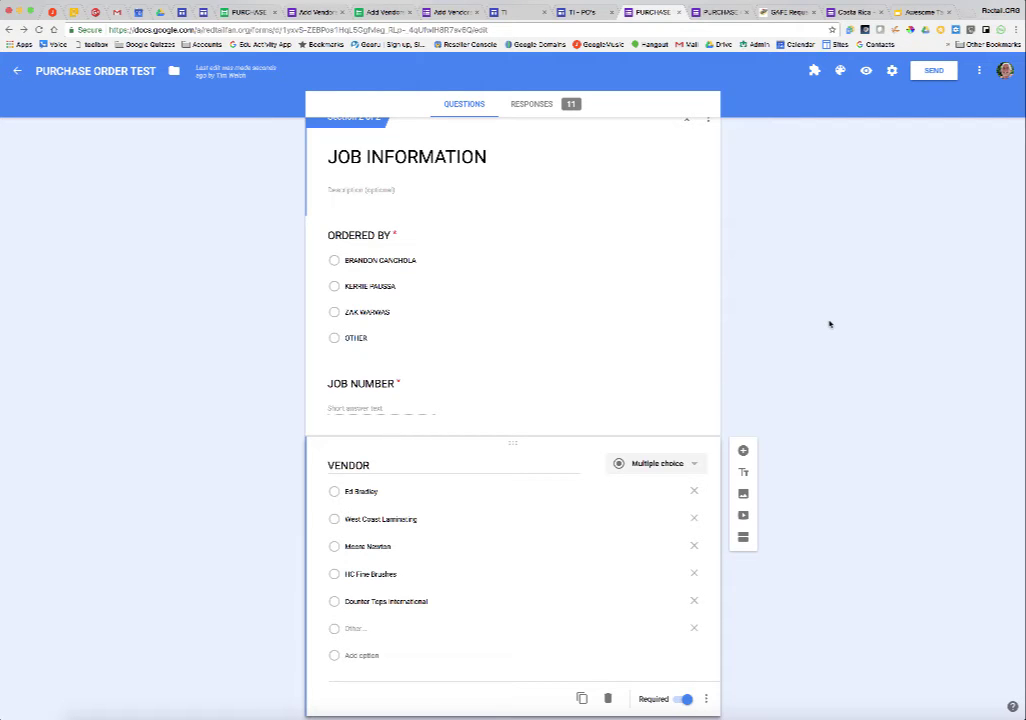
click(714, 11)
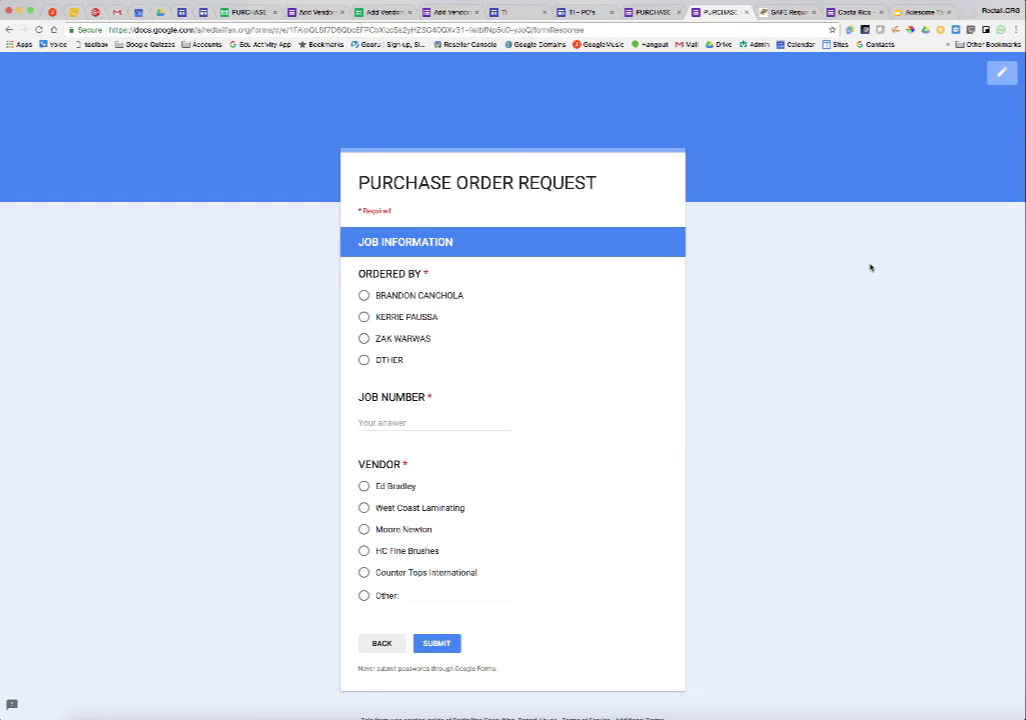
scroll(870, 267, down, 1)
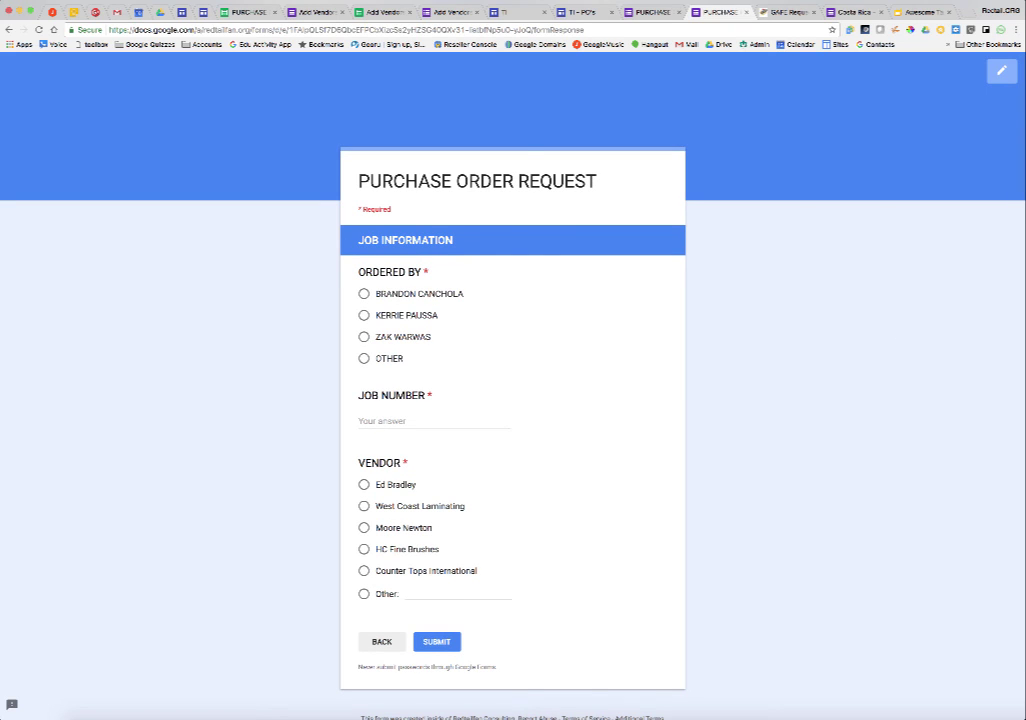